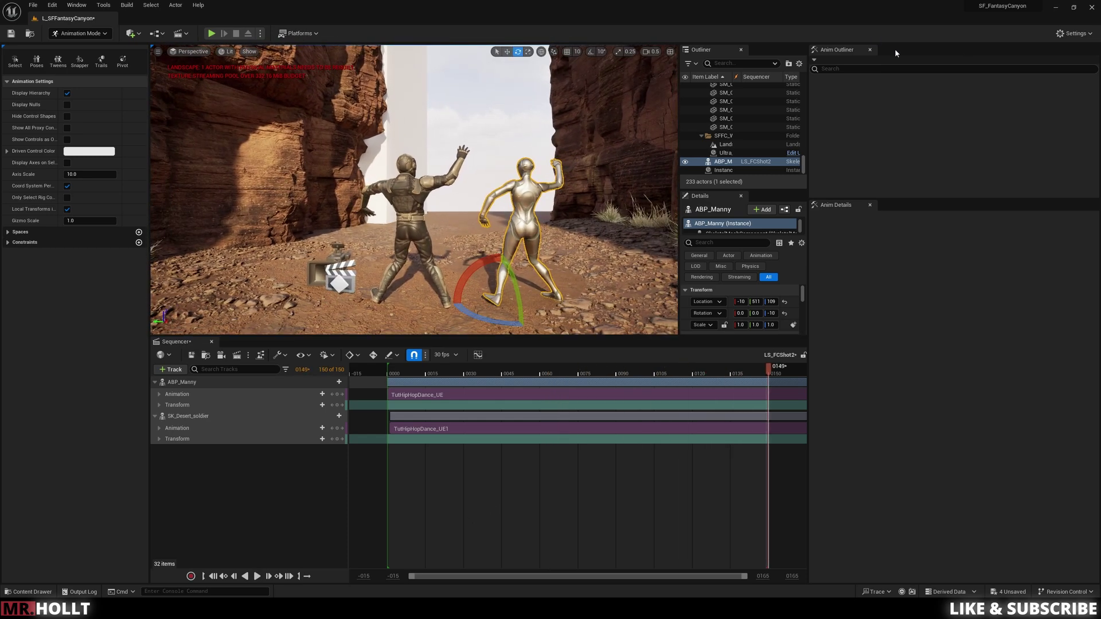
- Close the Anim Outliner and Anim Details panels and enlarge the viewport above Sequencer
left_click(870, 50)
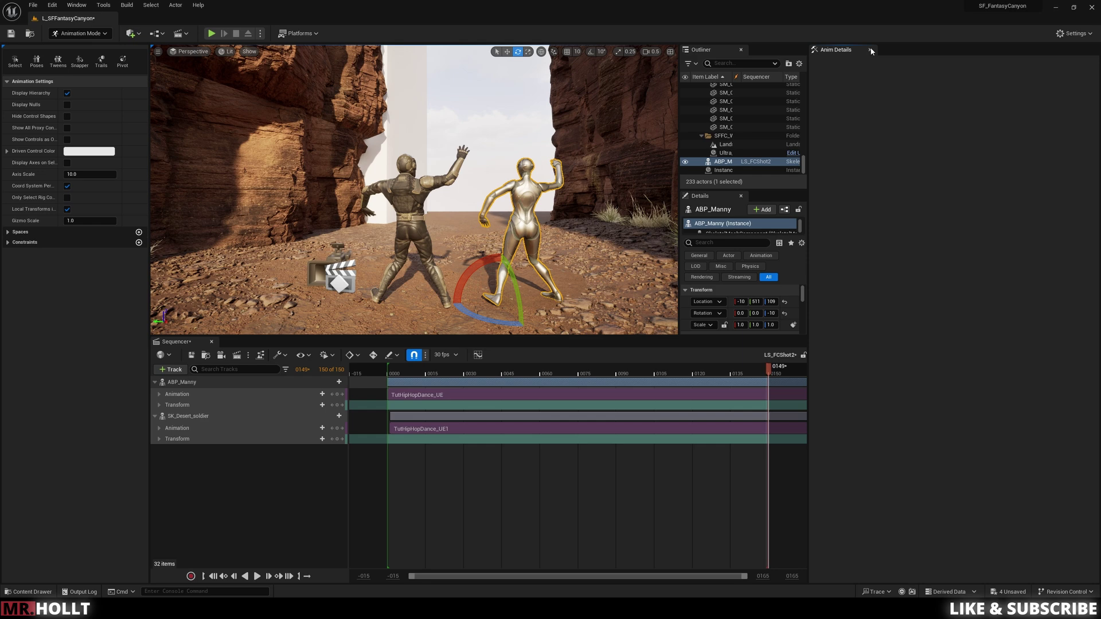
left_click(871, 50)
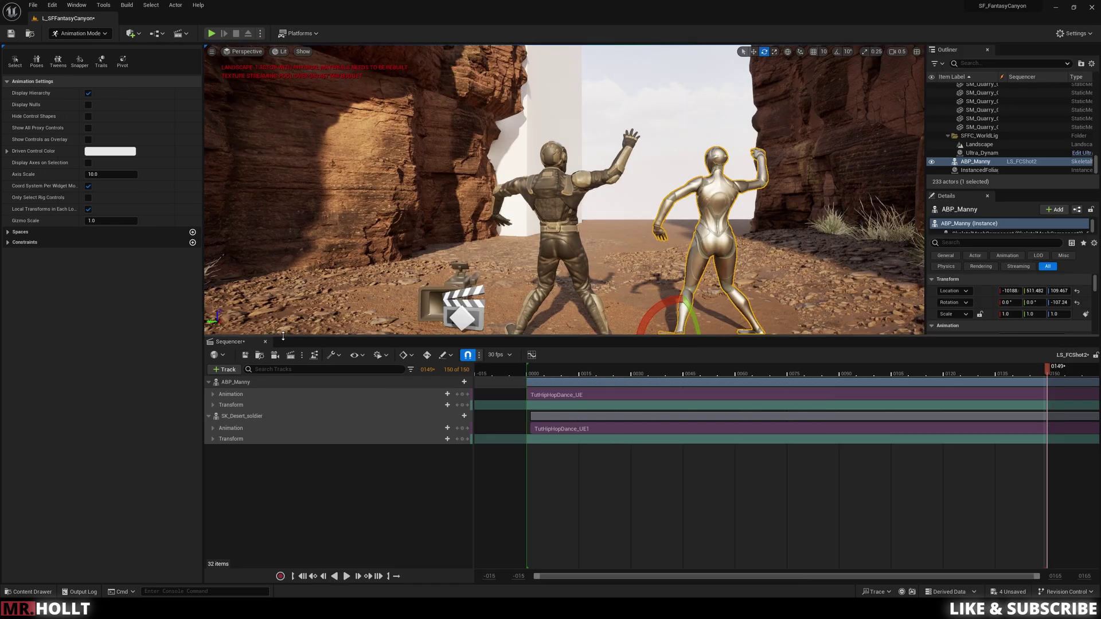
left_click_drag(283, 336, 283, 528)
- Rewind the playhead to frame 0002, switch to Selection Mode, and play the sequence
left_click(541, 563)
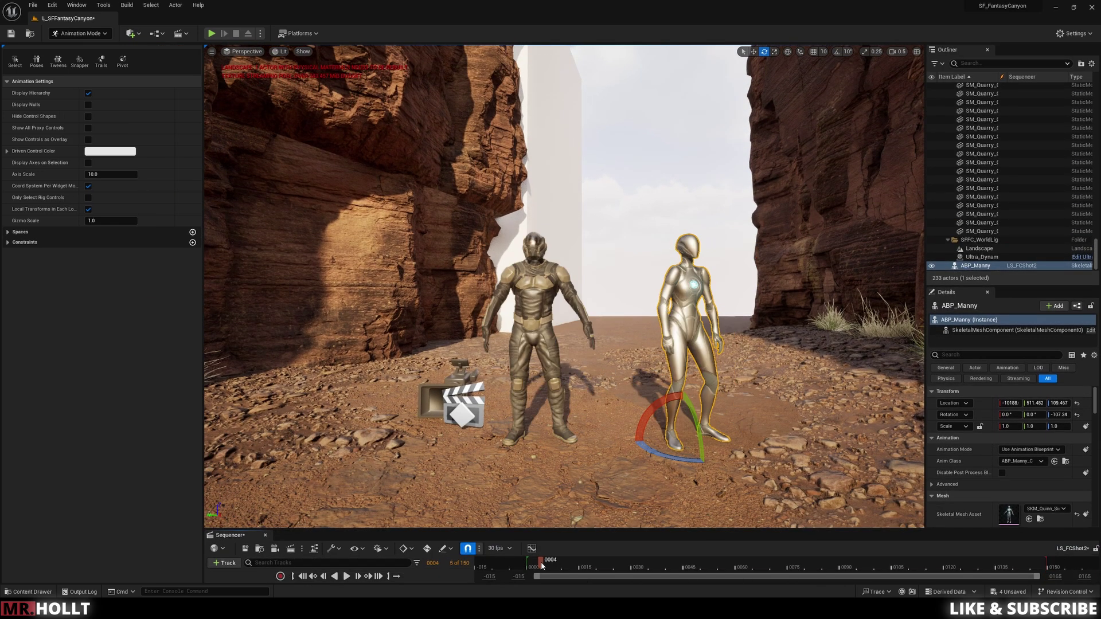
left_click_drag(545, 566, 535, 567)
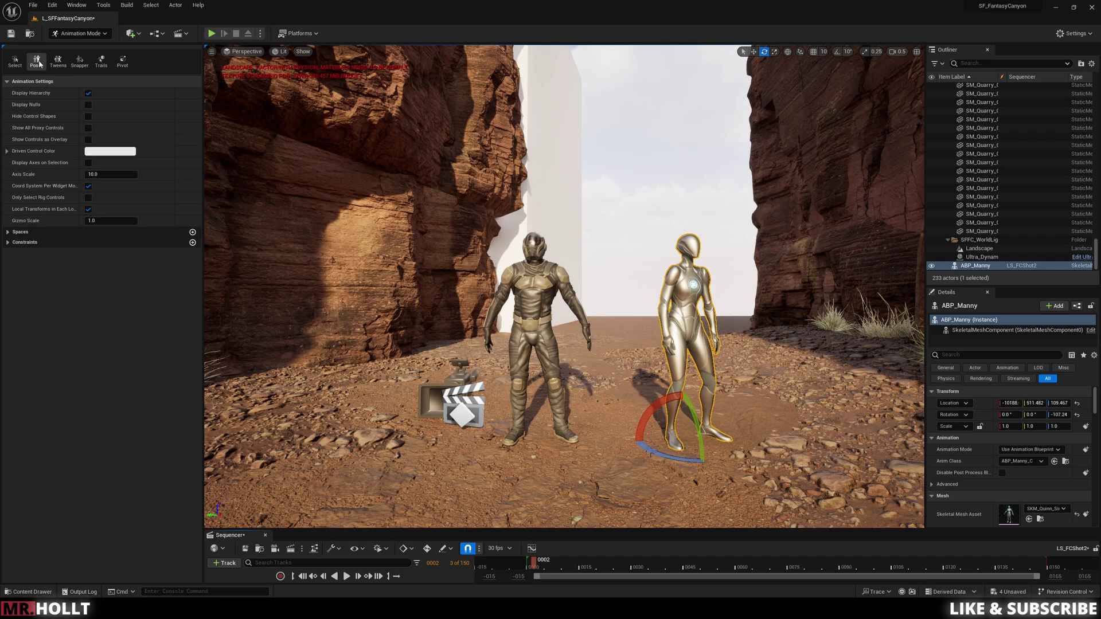
left_click(80, 33)
left_click(78, 41)
key("space")
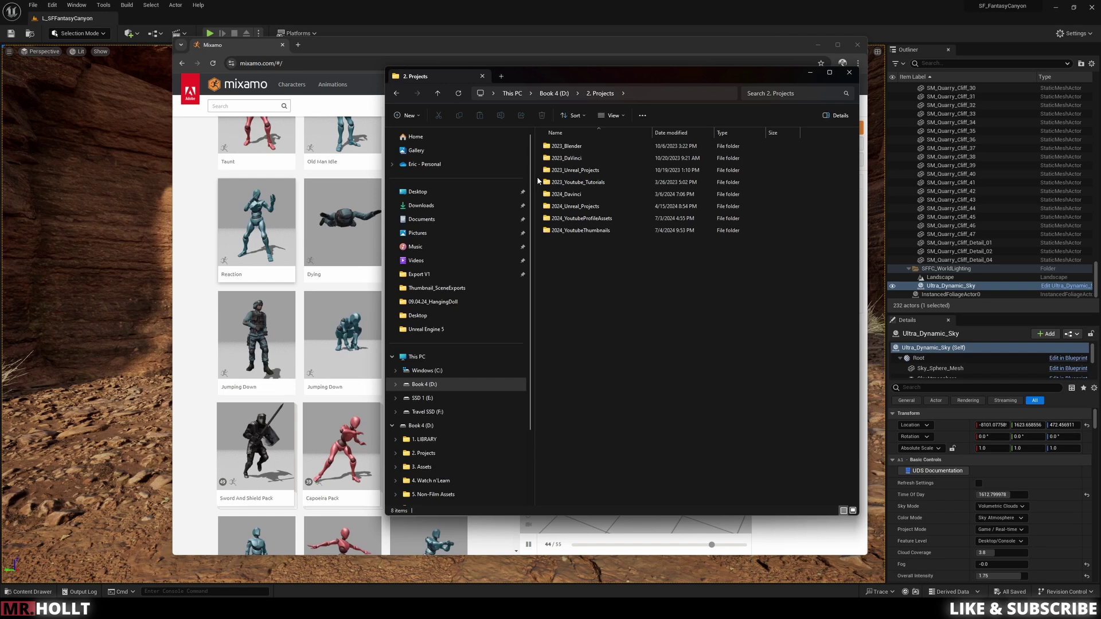
- Run Mixamo_Converter.exe from Book 4 > 3. Assets > UNREAL ENGINE > mixamo_converter > mixamo_converter, then close Explorer
left_click(400, 94)
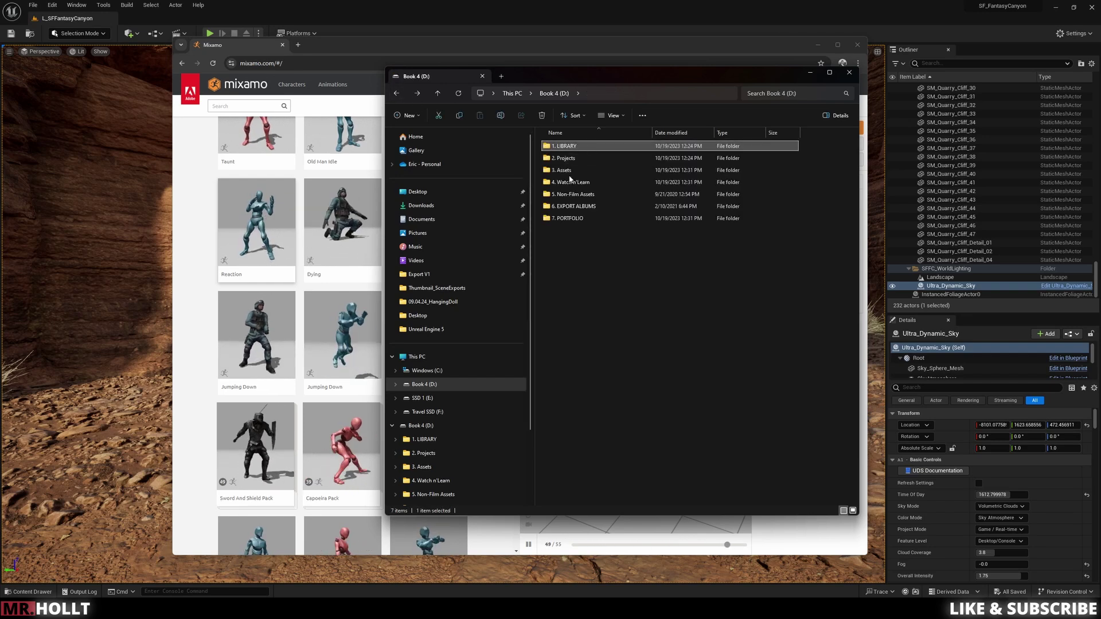
double_click(571, 194)
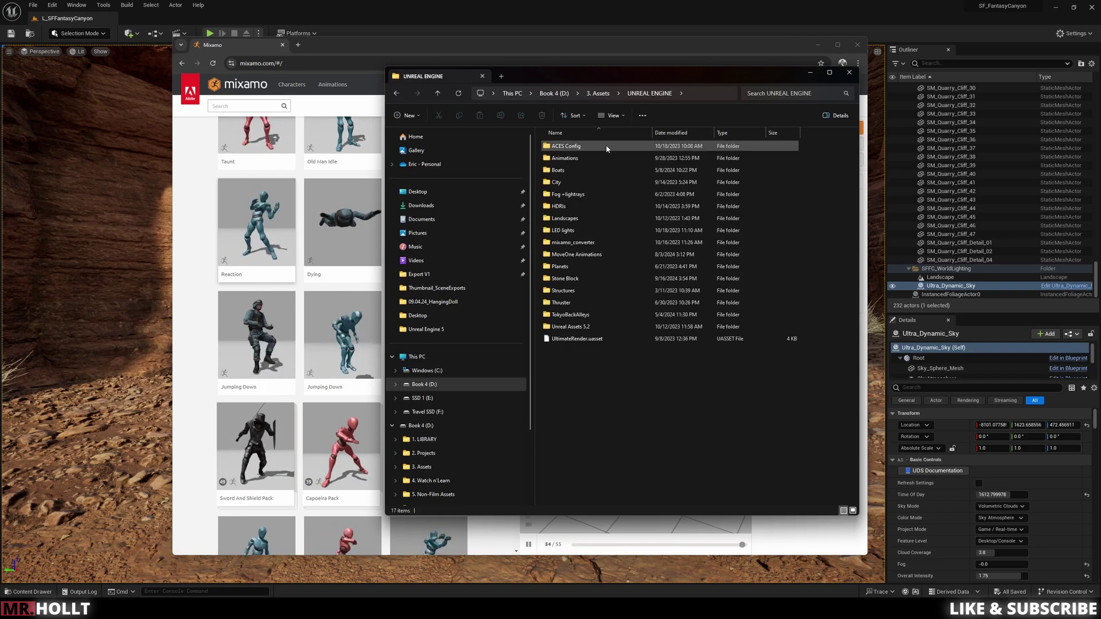
double_click(574, 242)
double_click(579, 147)
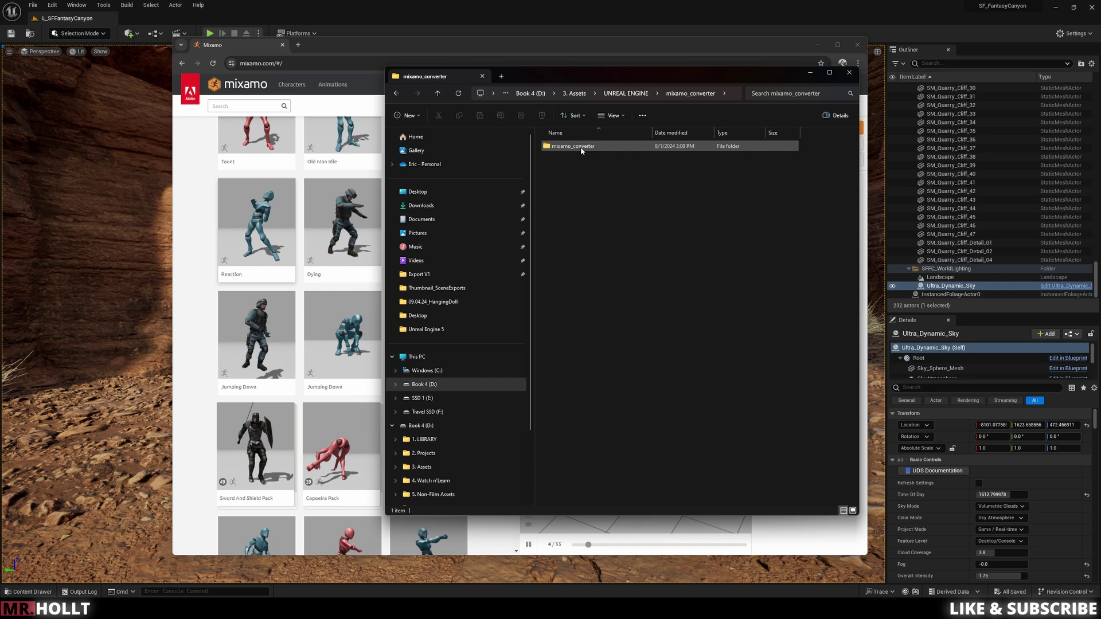
double_click(568, 194)
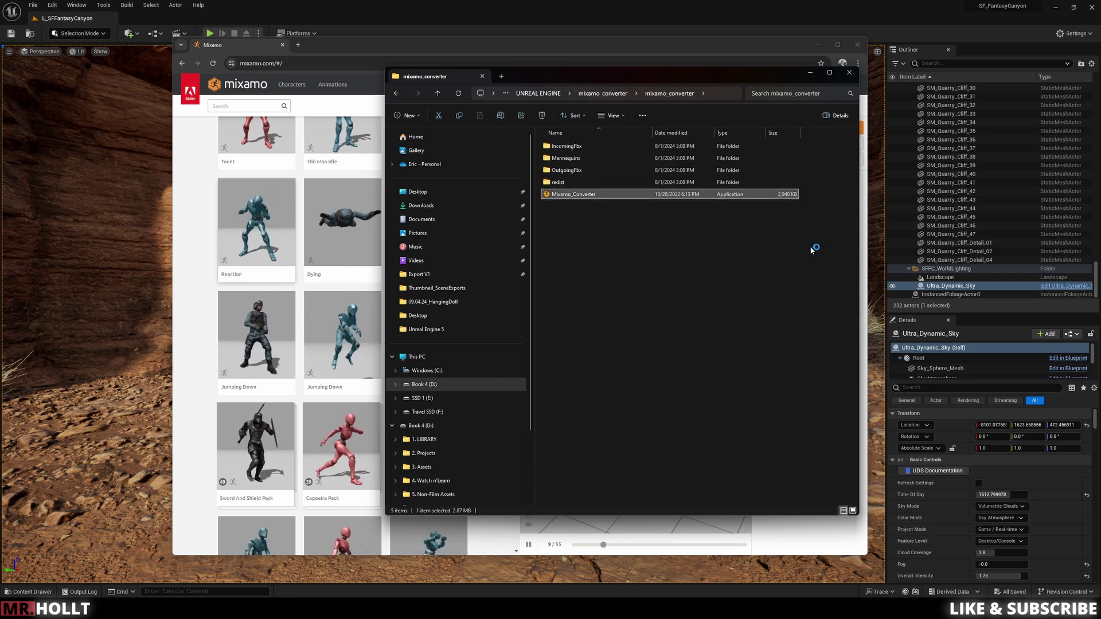
left_click(810, 72)
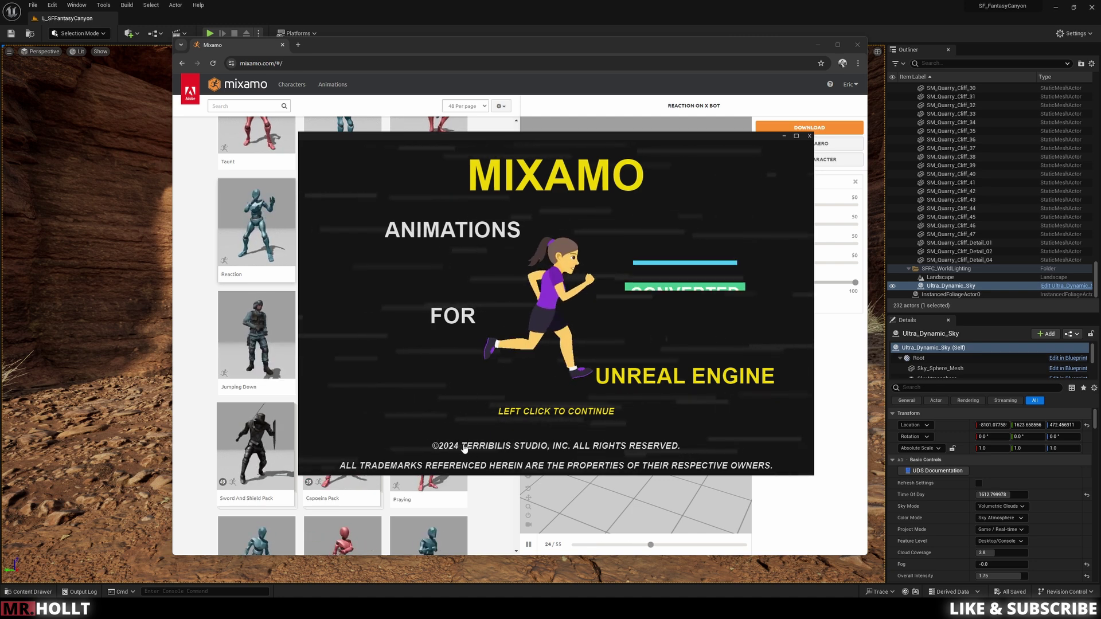
- Dismiss the Mixamo Converter splash screen and show the STEPS page
left_click(526, 420)
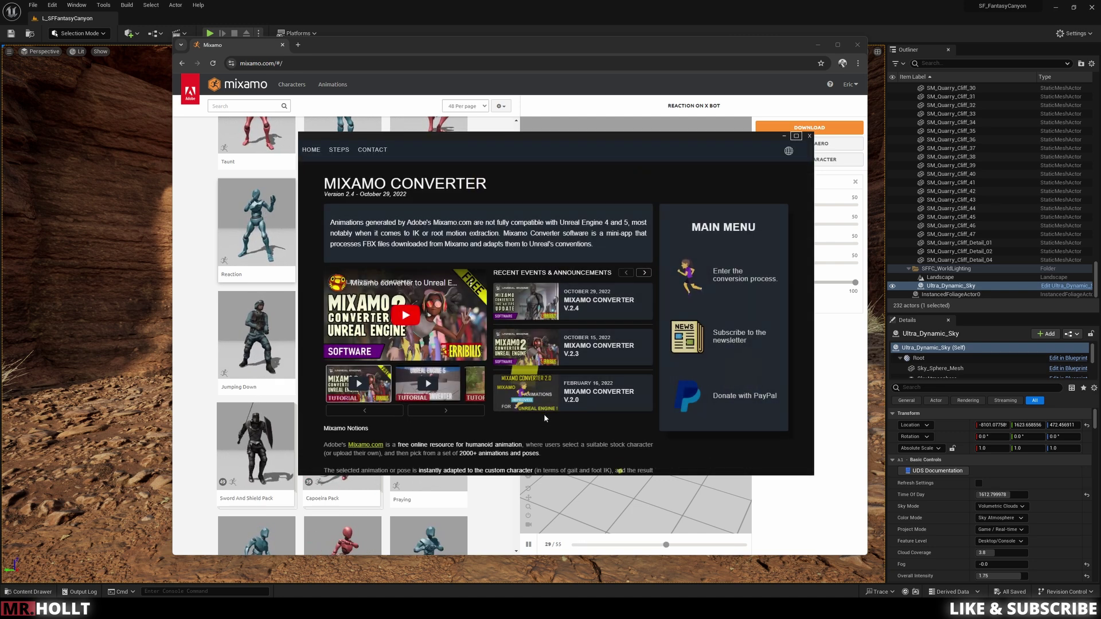
scroll(569, 268, "down", 1)
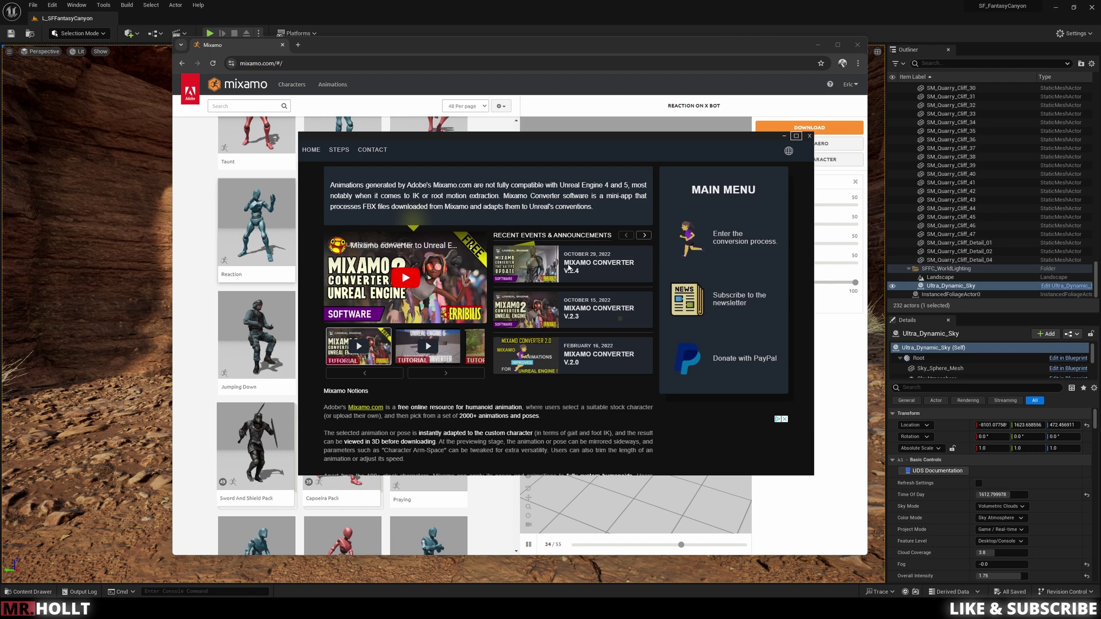
scroll(570, 276, "down", 3)
scroll(572, 309, "up", 5)
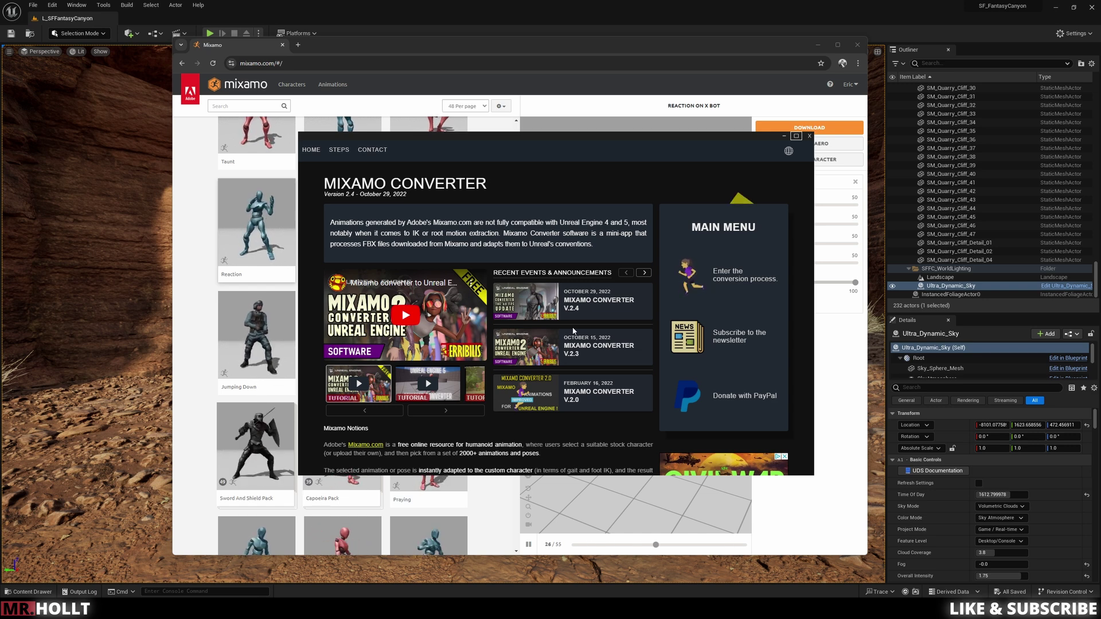
left_click(725, 276)
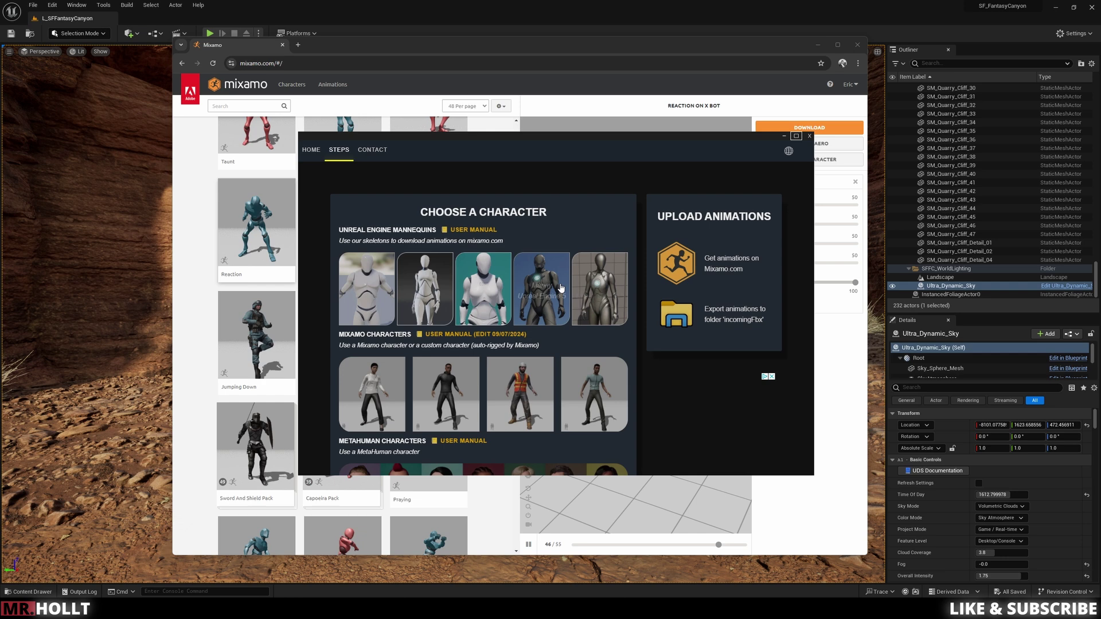
- Select _SKM_Manny_Simple.FBX in the Manny UE5 folder and move Explorer beside the browser
left_click(541, 288)
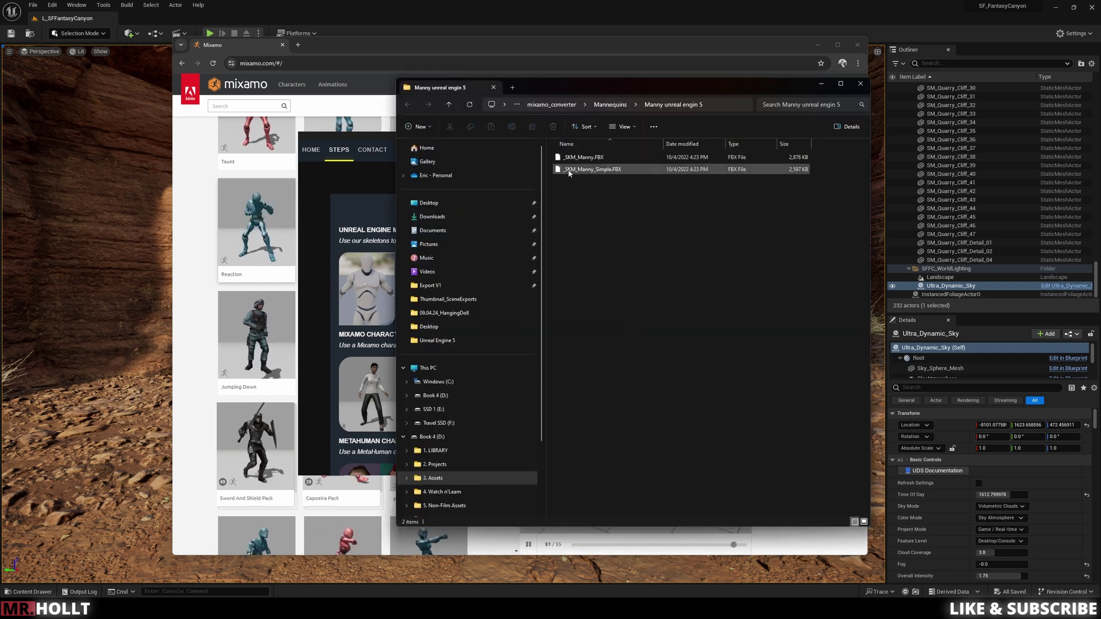
left_click(583, 170)
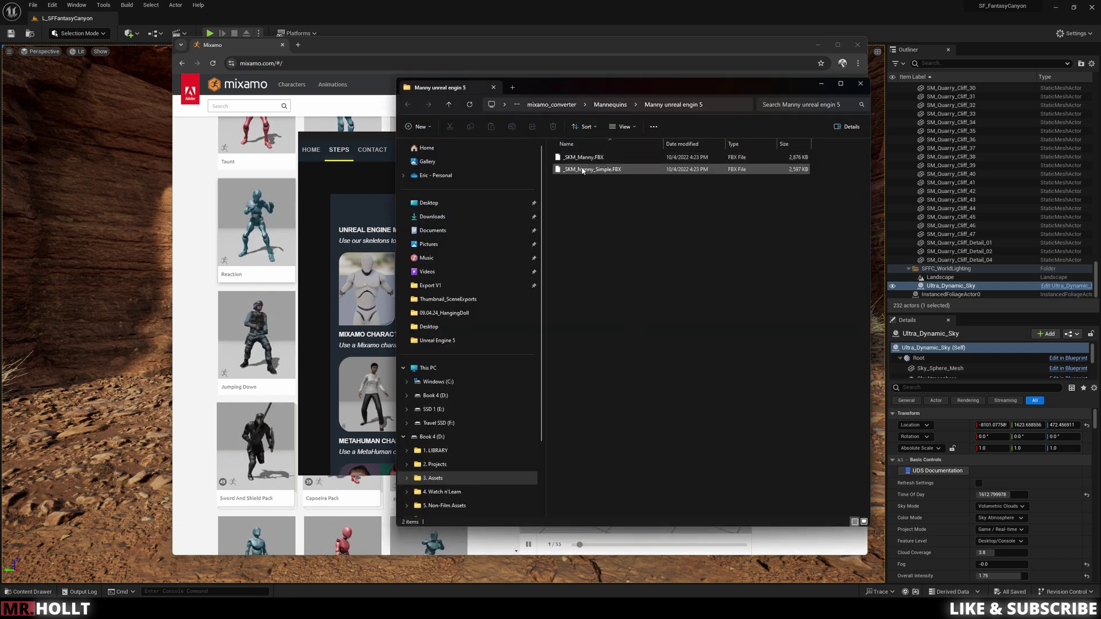
left_click_drag(635, 86, 232, 138)
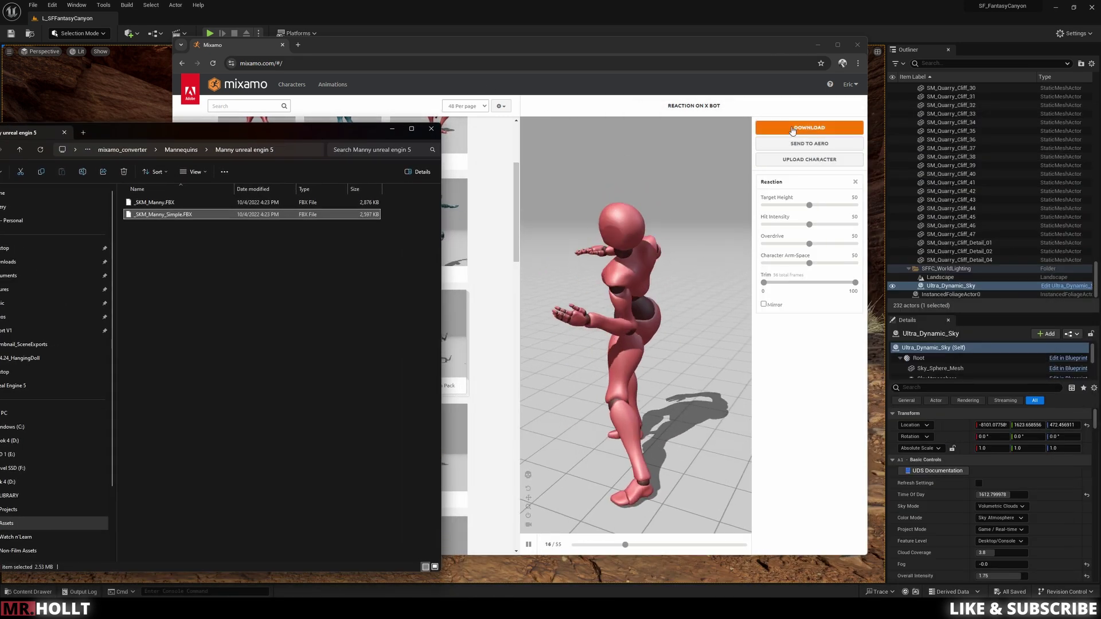
- Upload _SKM_Manny_Simple.FBX as the Mixamo character and confirm the auto-rig
left_click(546, 105)
left_click(809, 159)
left_click(165, 214)
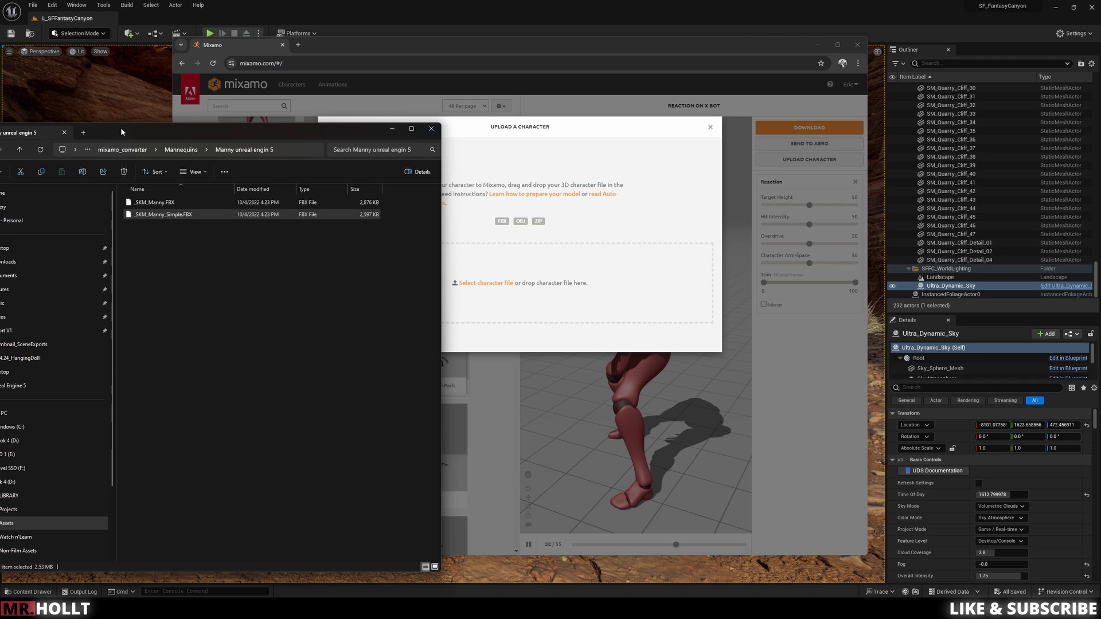
left_click_drag(175, 214, 510, 252)
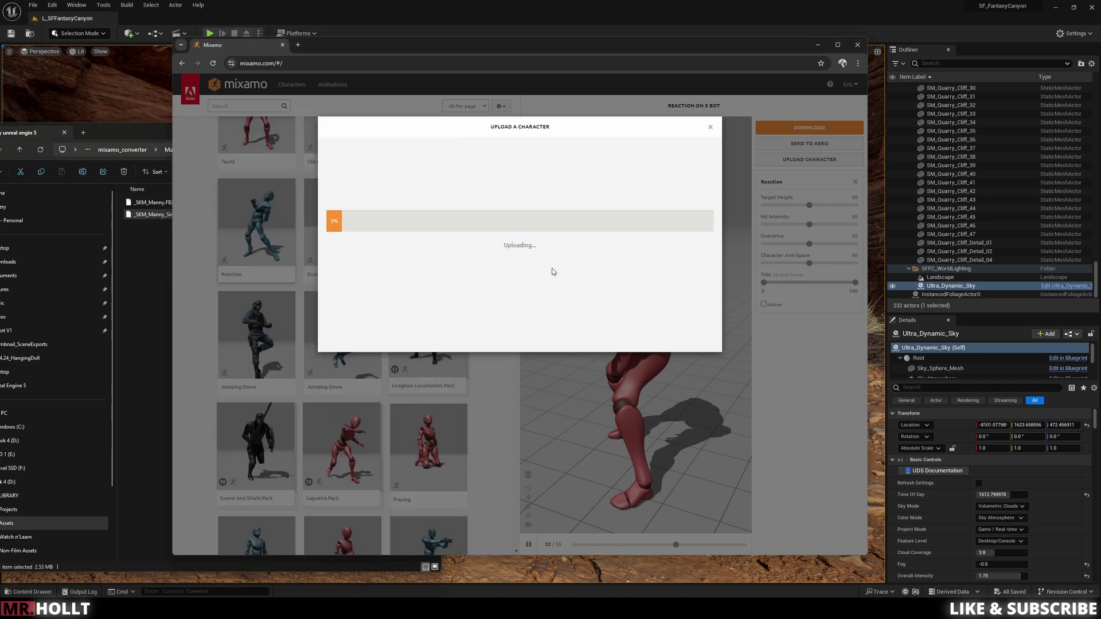
left_click(431, 129)
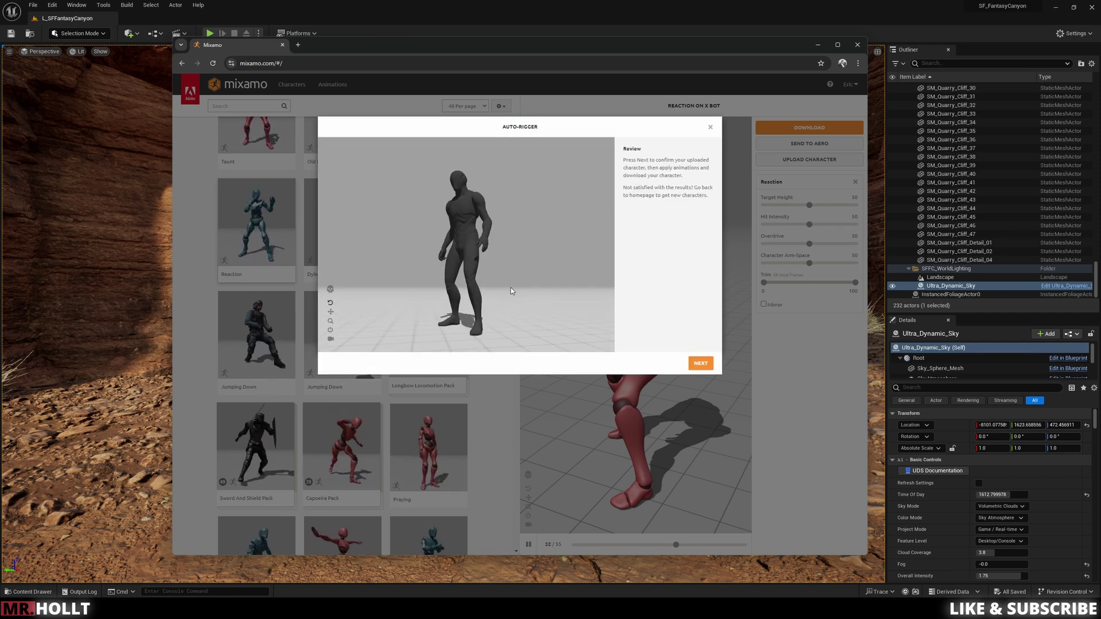
left_click(699, 365)
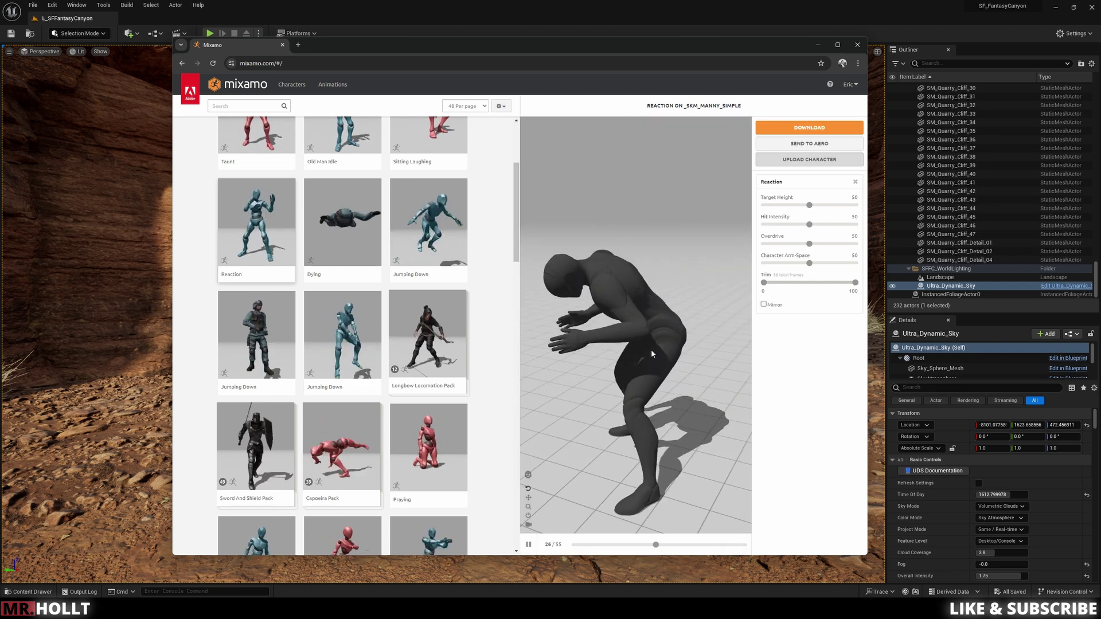
- Search the Mixamo animation library for "dance"
scroll(355, 355, "down", 5)
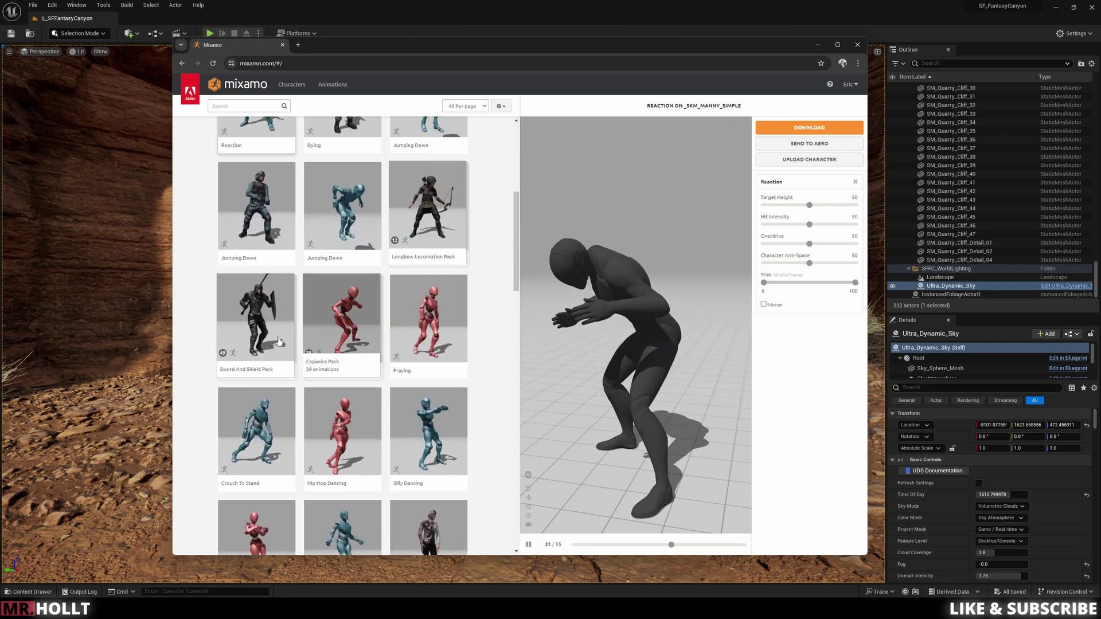
scroll(346, 413, "up", 5)
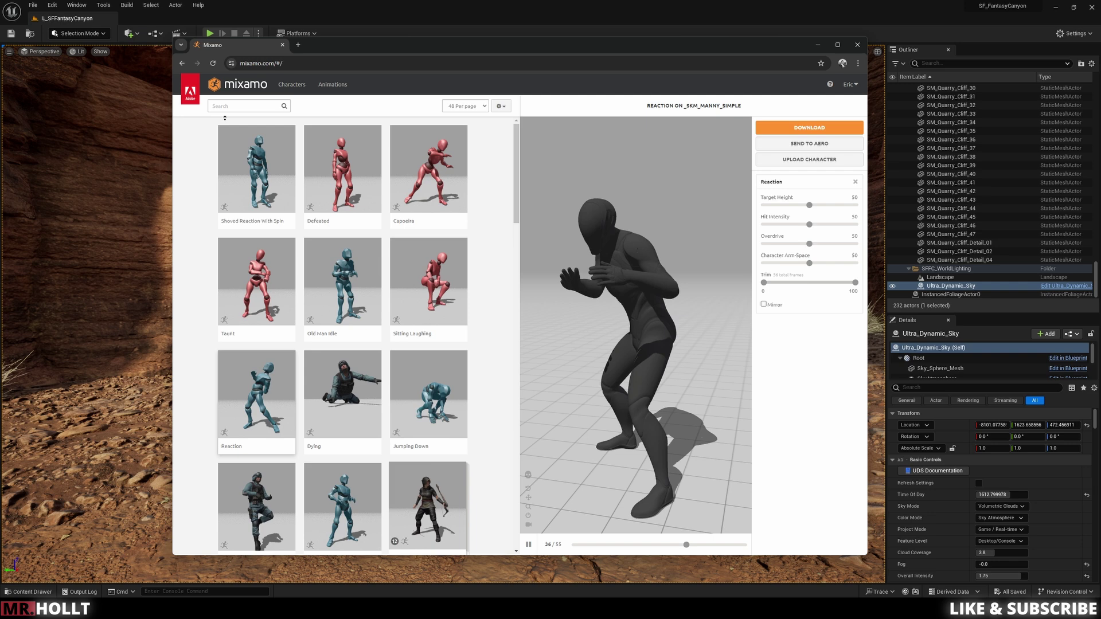
left_click(239, 106)
type("dan")
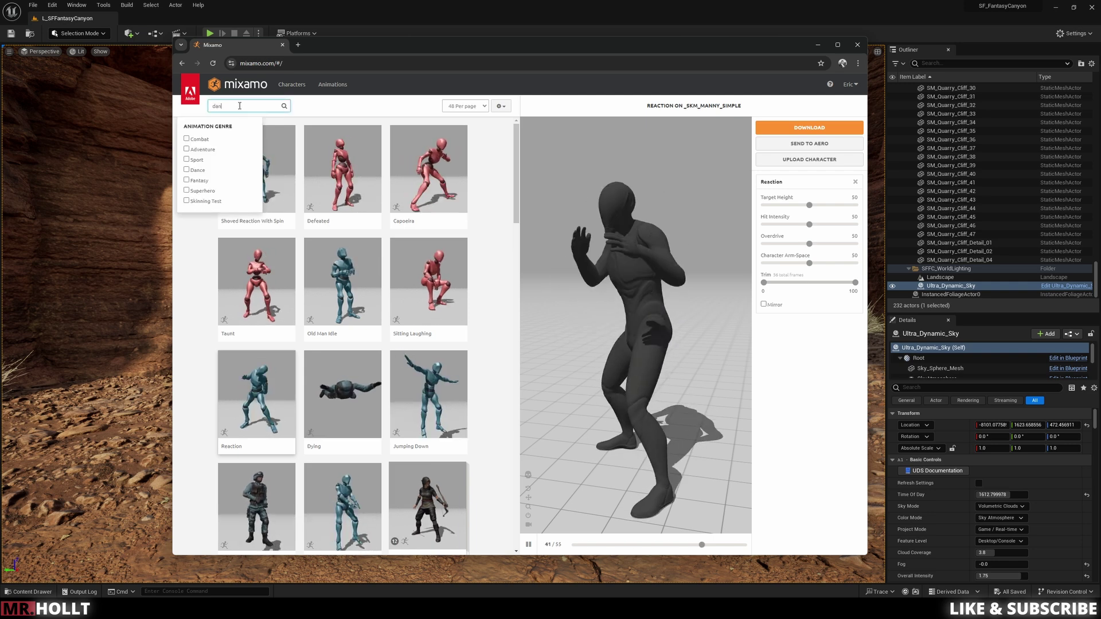
type("ce")
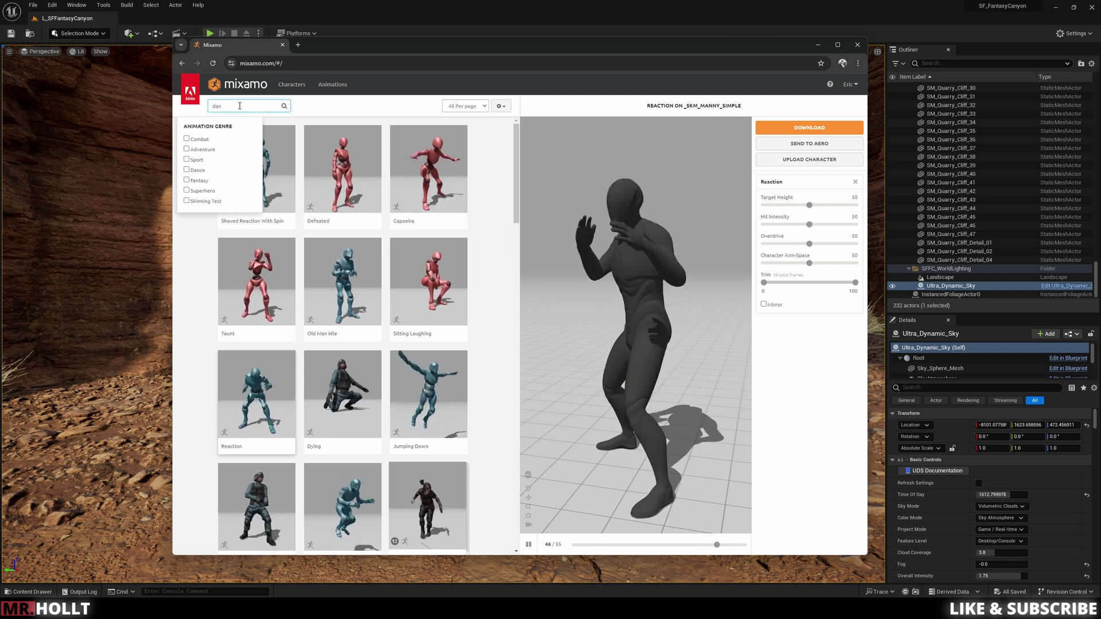
key("Return")
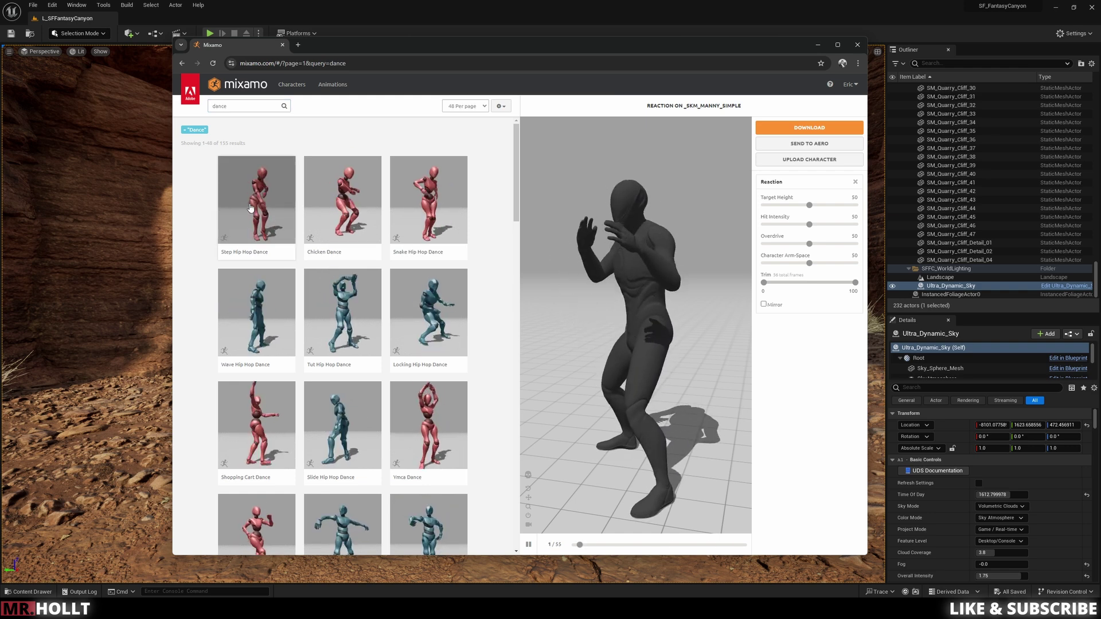
- Preview Tut Hip Hop Dance with Overdrive 50 and Character Arm-Space about 60, then open Download Settings
left_click(356, 321)
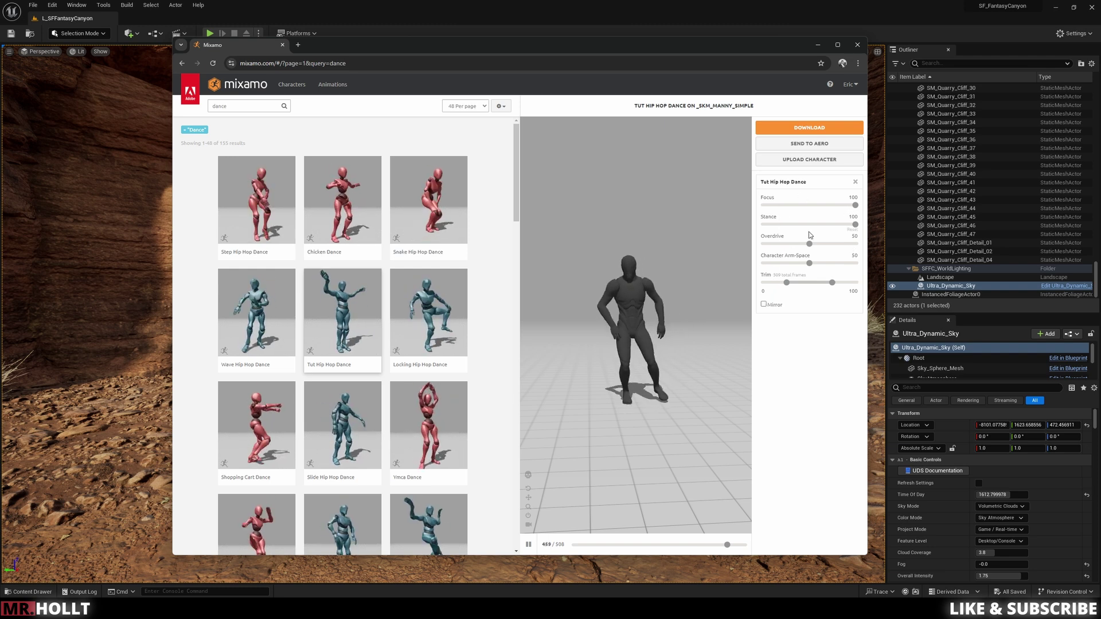
left_click_drag(809, 243, 818, 246)
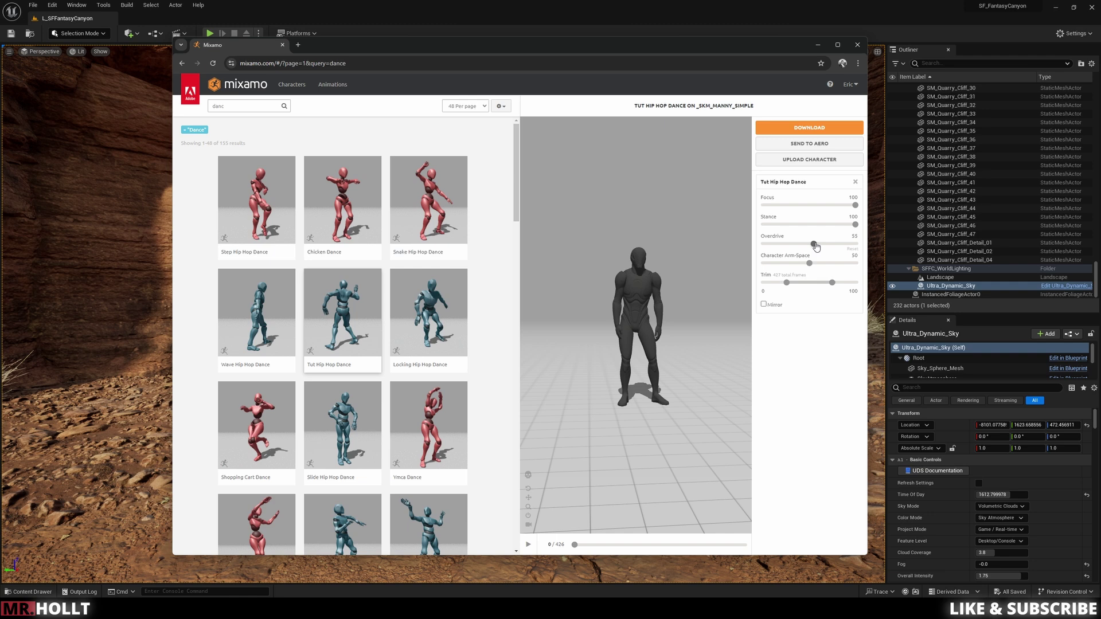
left_click(853, 250)
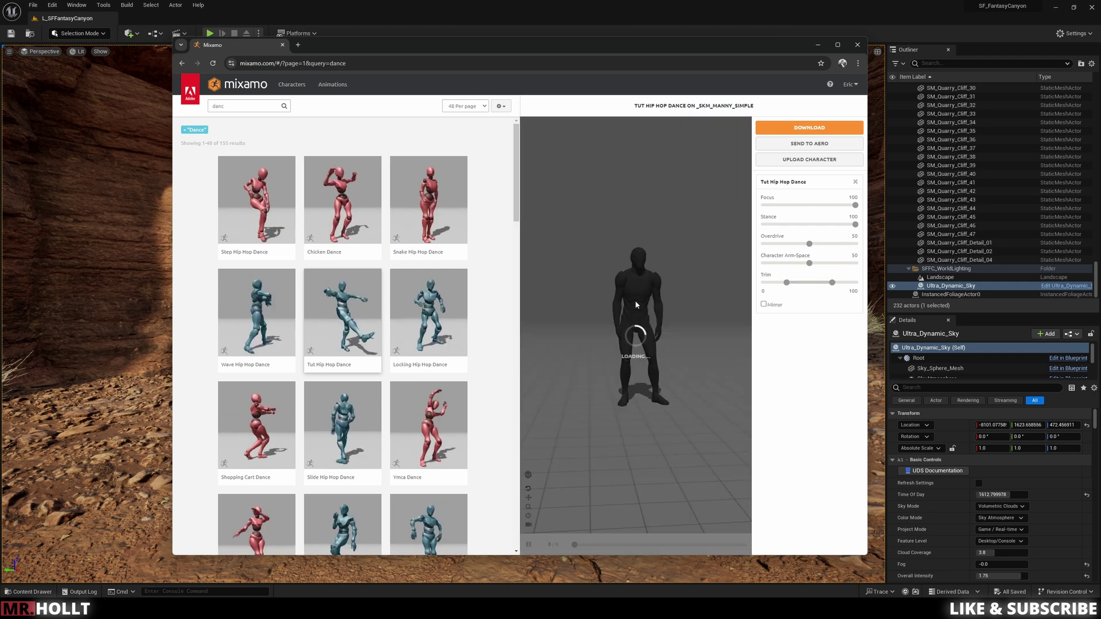
left_click(812, 264)
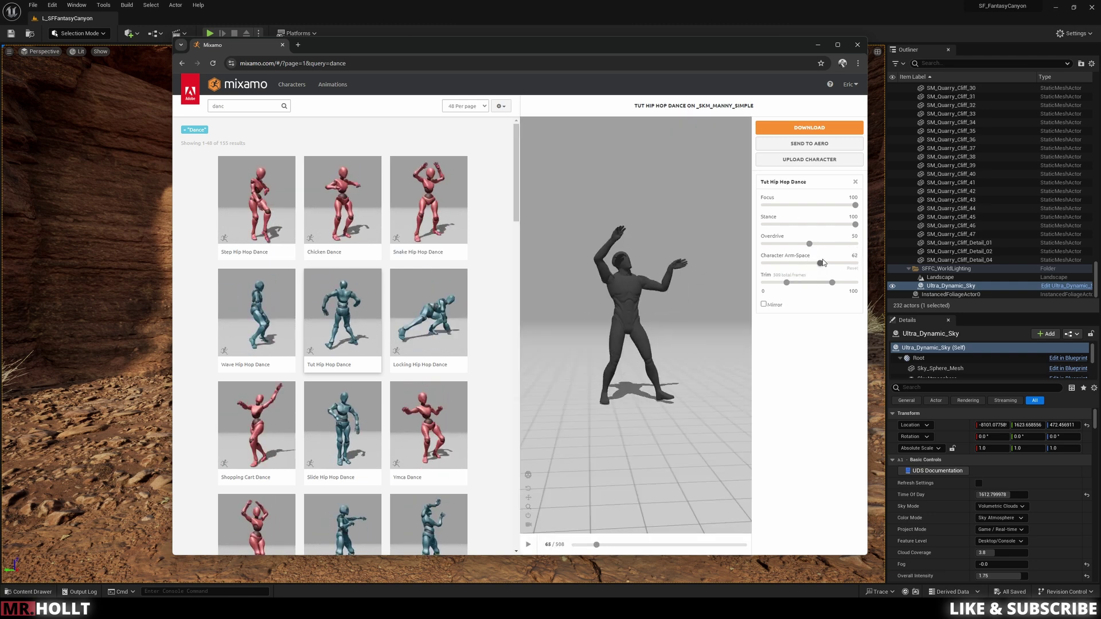
left_click_drag(823, 262, 818, 263)
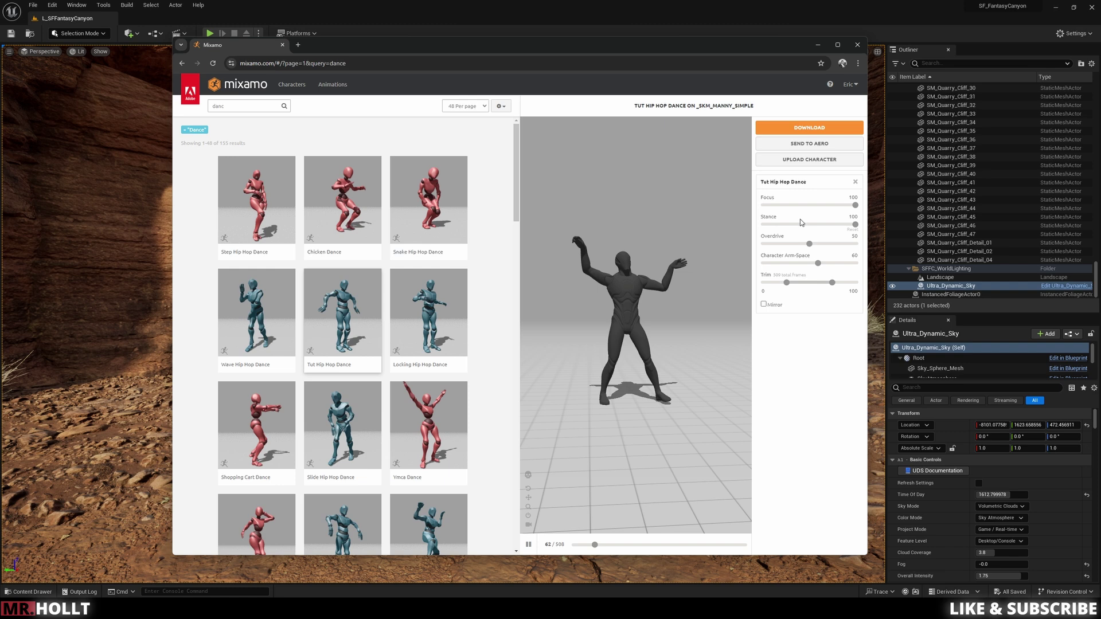
left_click(838, 127)
- Set the download to Without Skin with uniform keyframe reduction
left_click(579, 165)
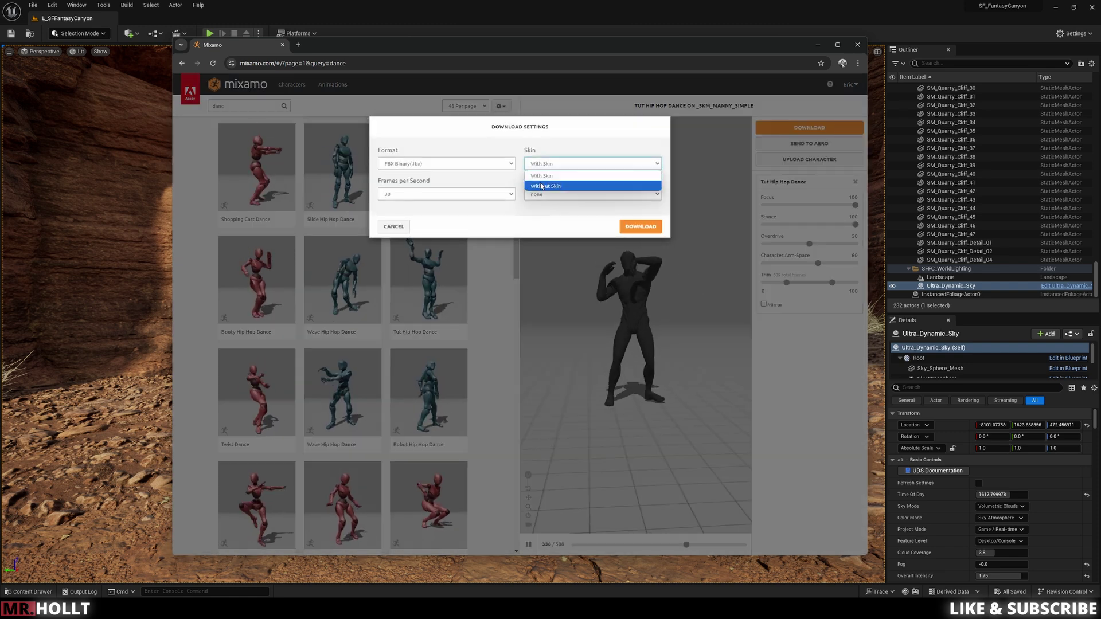
left_click(573, 182)
left_click(562, 194)
left_click(539, 216)
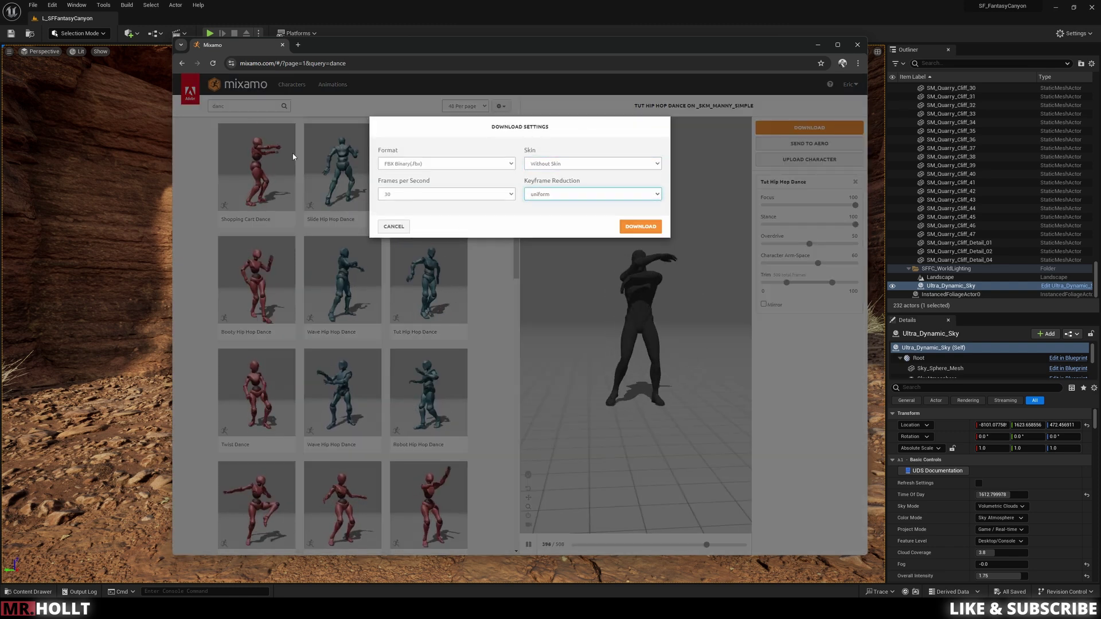
- Download the dance and browse the Save As dialog to mixamo_converter > IncomingFbx
left_click(643, 227)
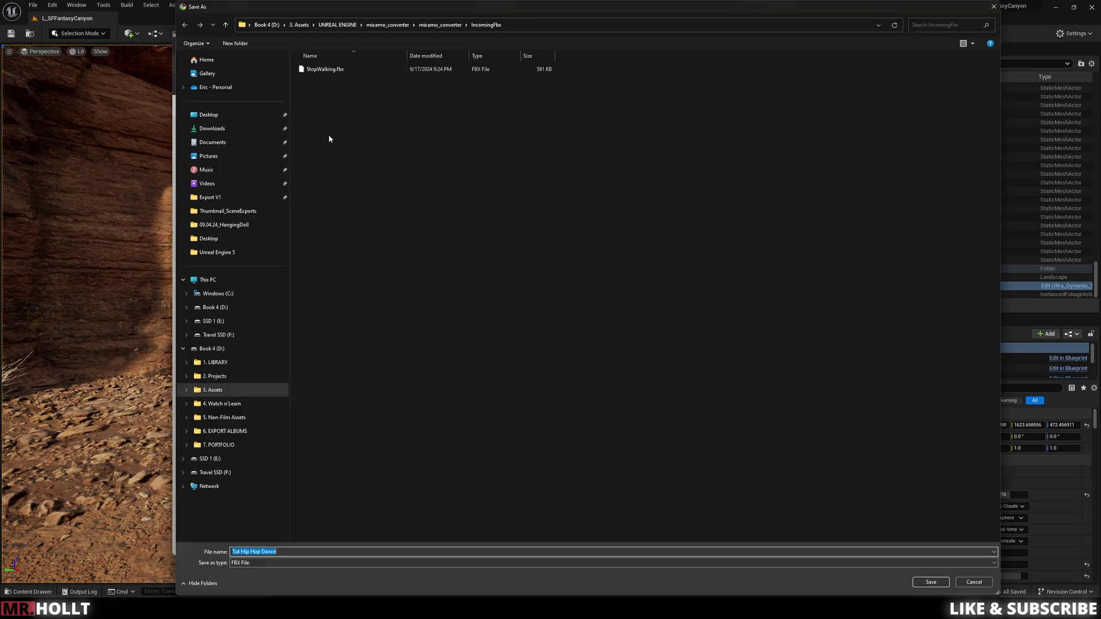
left_click(436, 25)
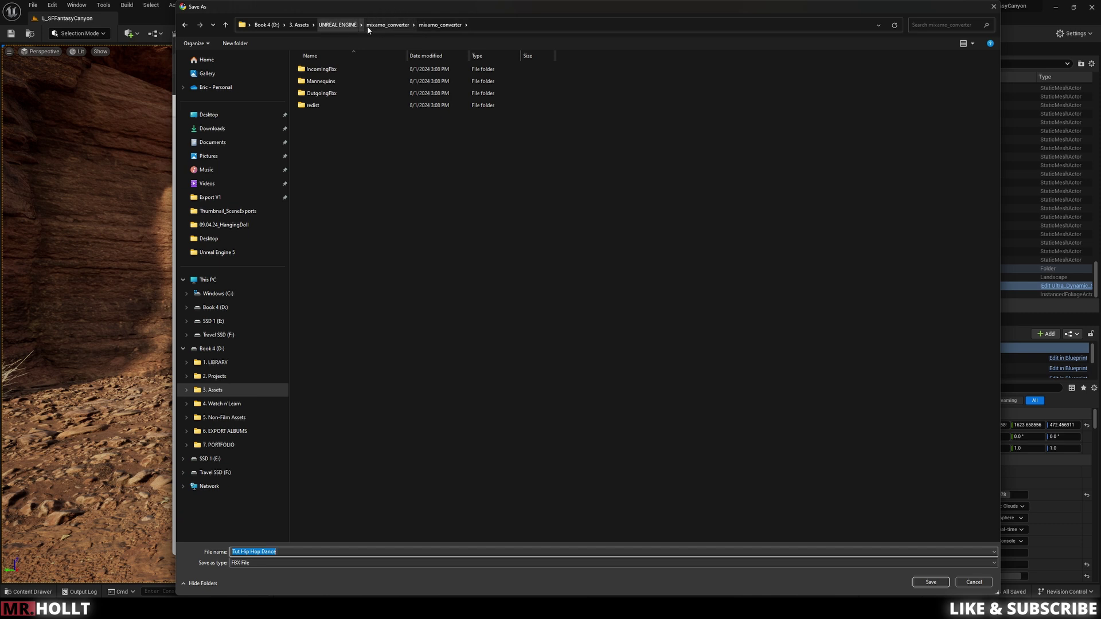
double_click(315, 70)
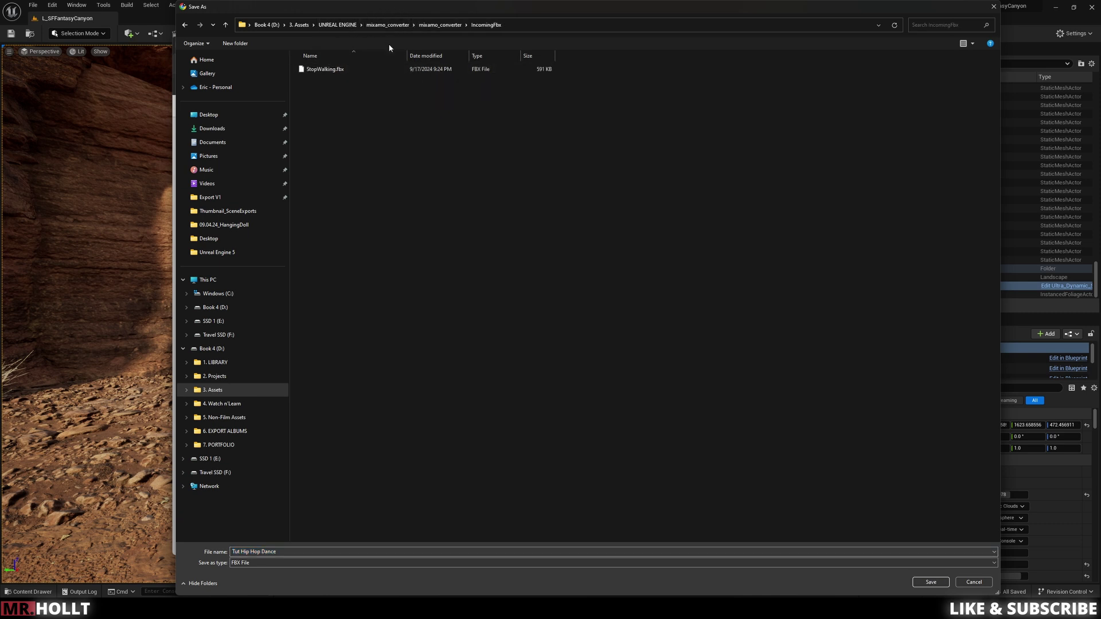
- Save Tut Hip Hop Dance.fbx into IncomingFbx and find it in the converter list
left_click(931, 582)
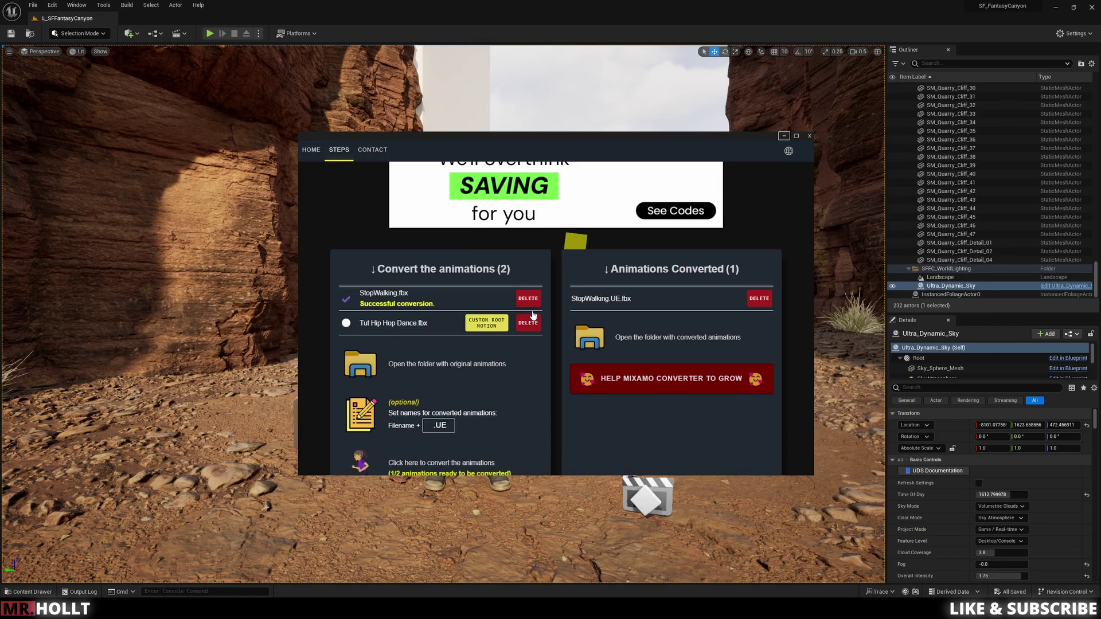
scroll(533, 315, "down", 3)
scroll(385, 271, "up", 2)
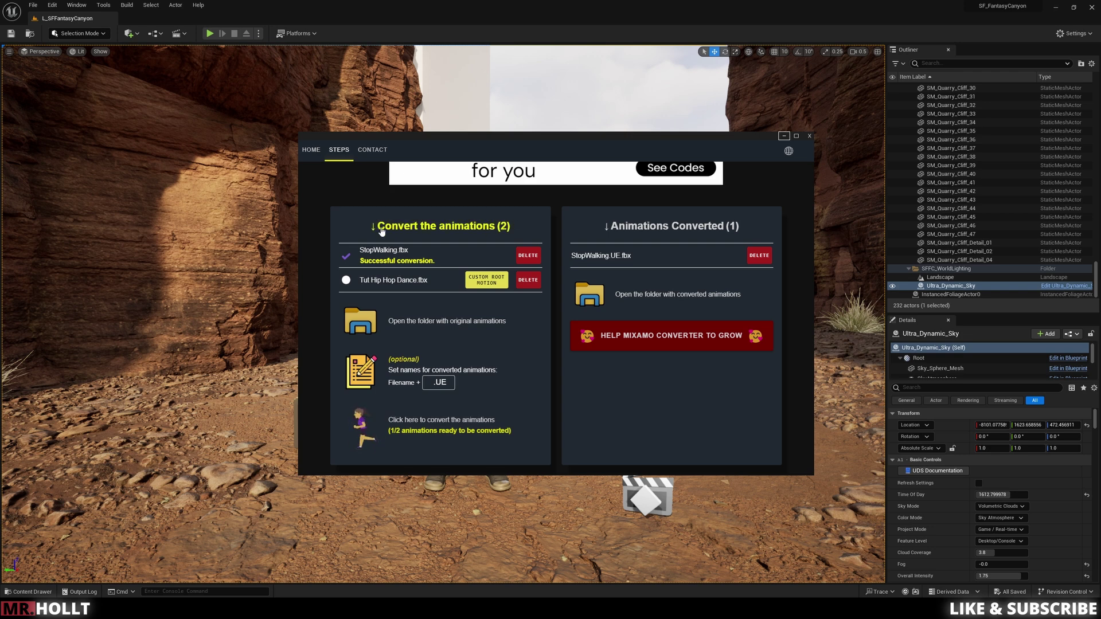
scroll(526, 222, "down", 1)
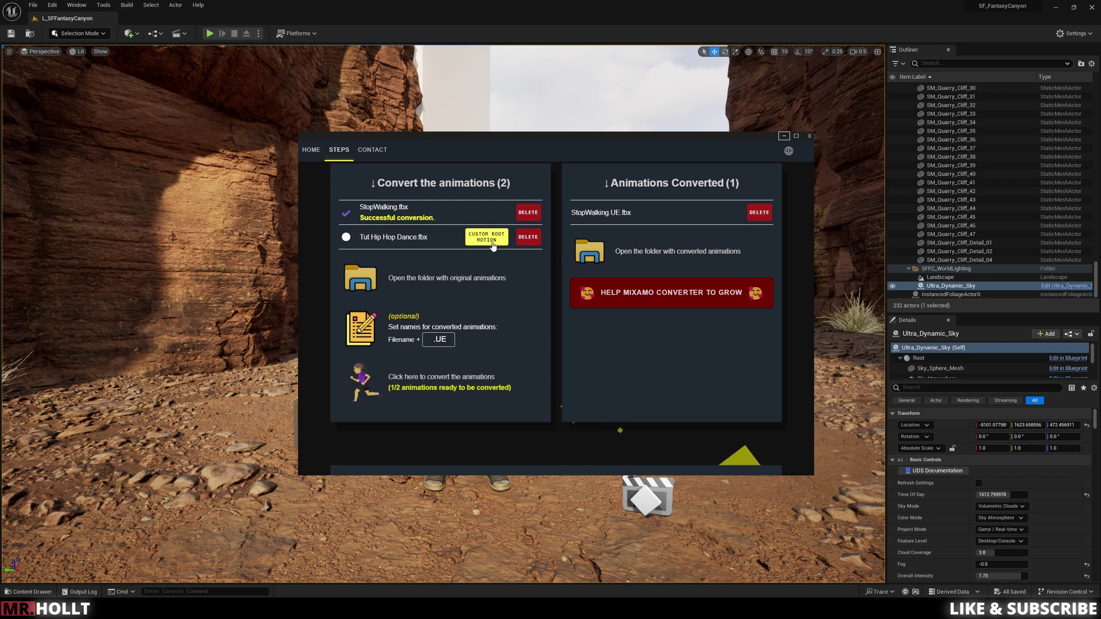
- Check CUSTOM ROOT MOTION for Tut Hip Hop Dance.fbx and convert the animations
left_click(486, 237)
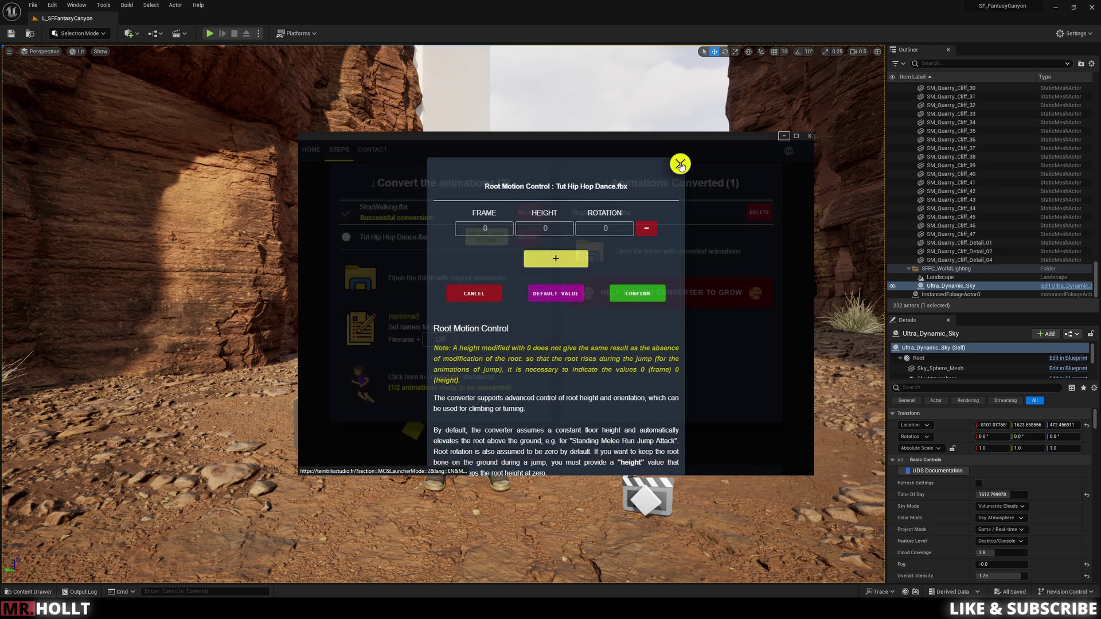
left_click(474, 293)
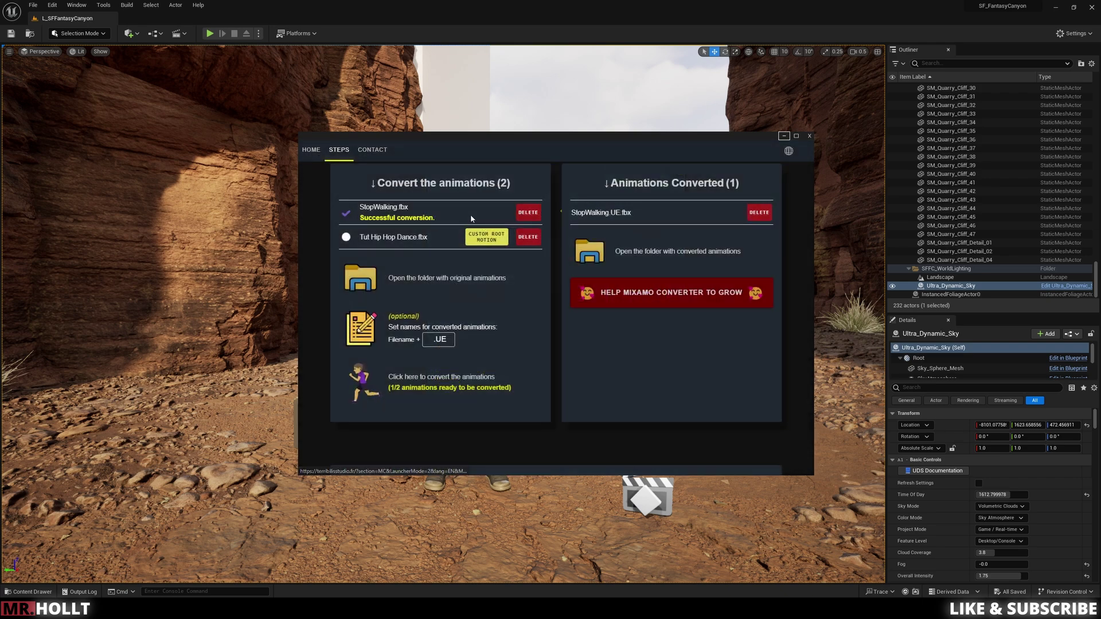
left_click(423, 392)
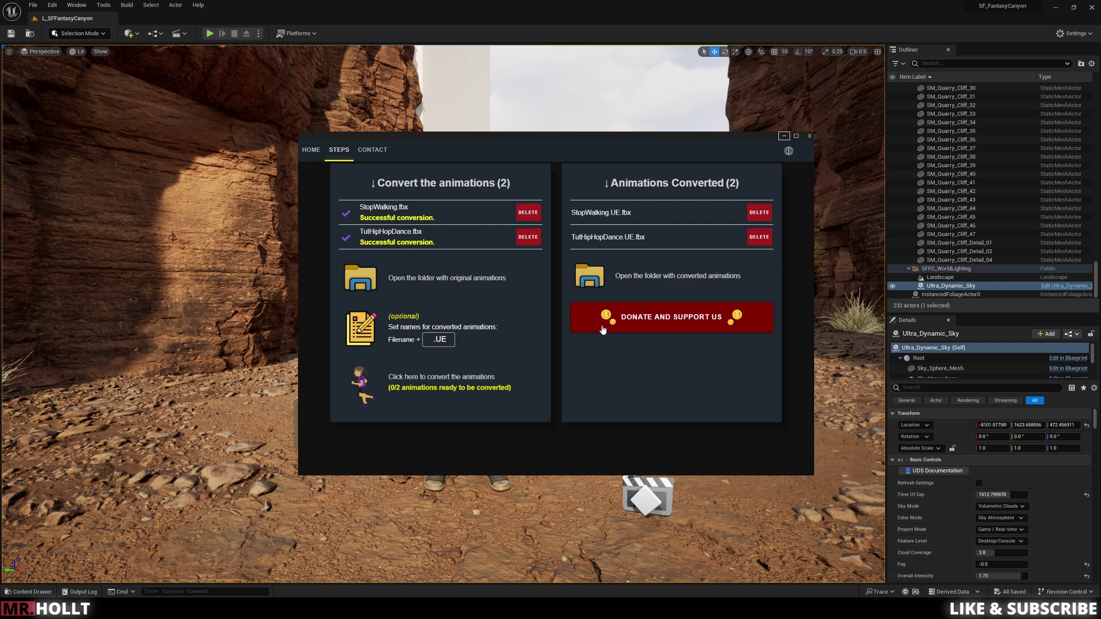
- Read the converter's Unreal Engine 5 import guide, then open Unreal's Content Drawer with Ctrl+Space
scroll(671, 317, "down", 5)
scroll(582, 223, "down", 2)
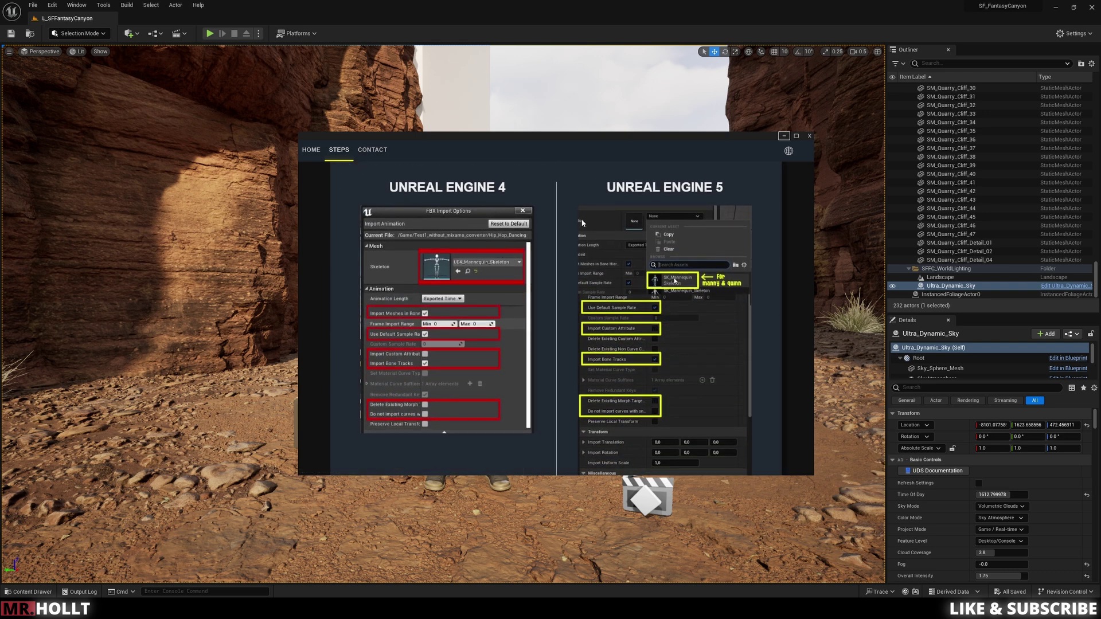
scroll(512, 345, "down", 1)
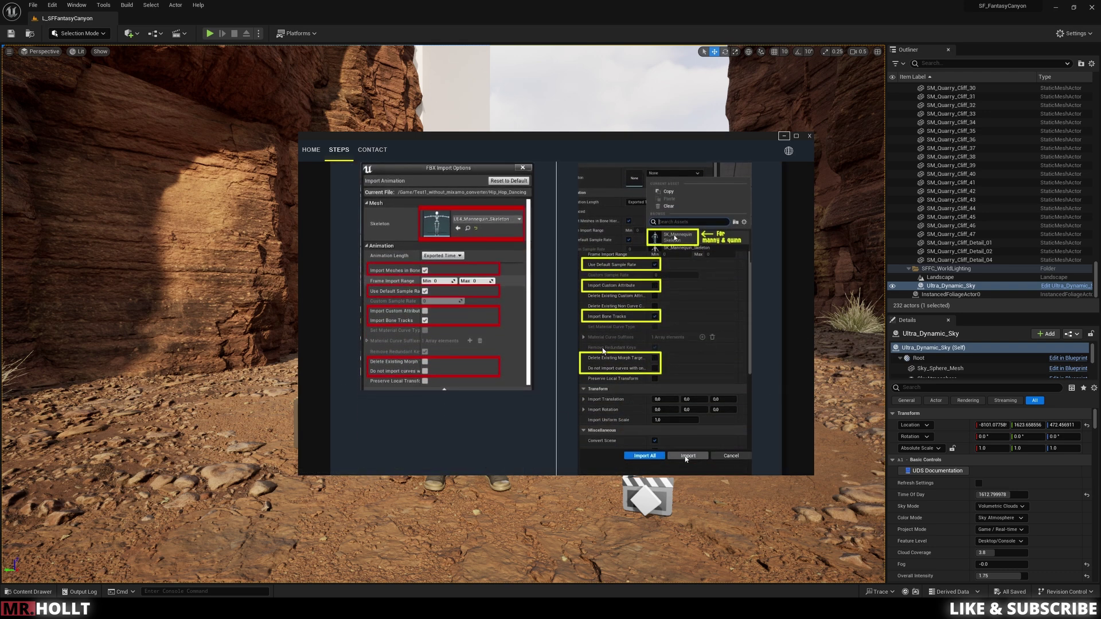
left_click_drag(658, 137, 348, 86)
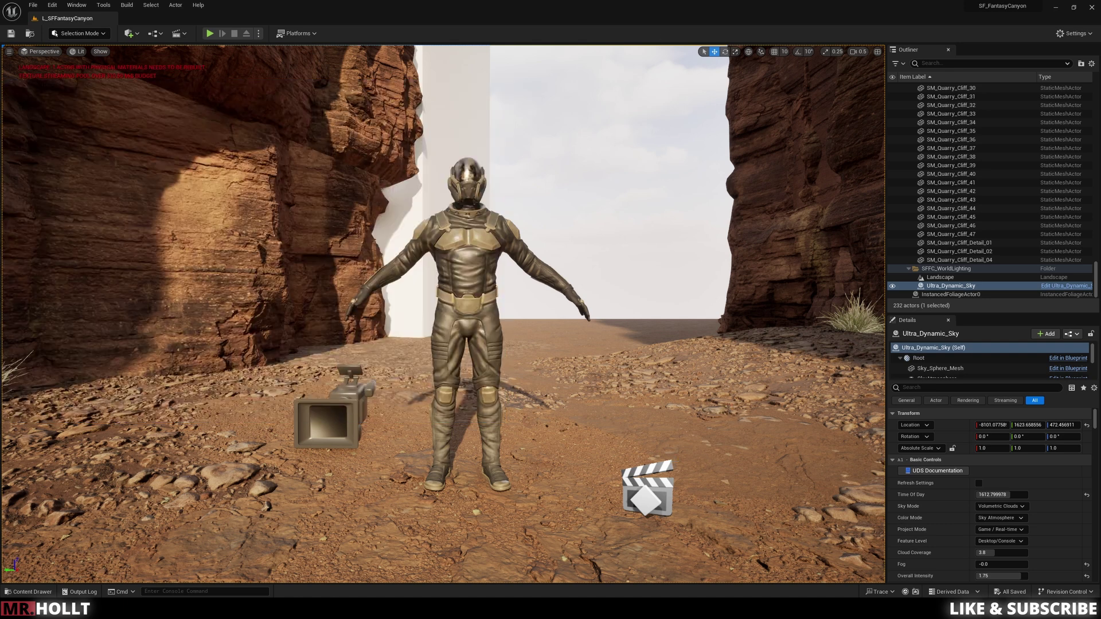
left_click(730, 426)
key("ctrl+space")
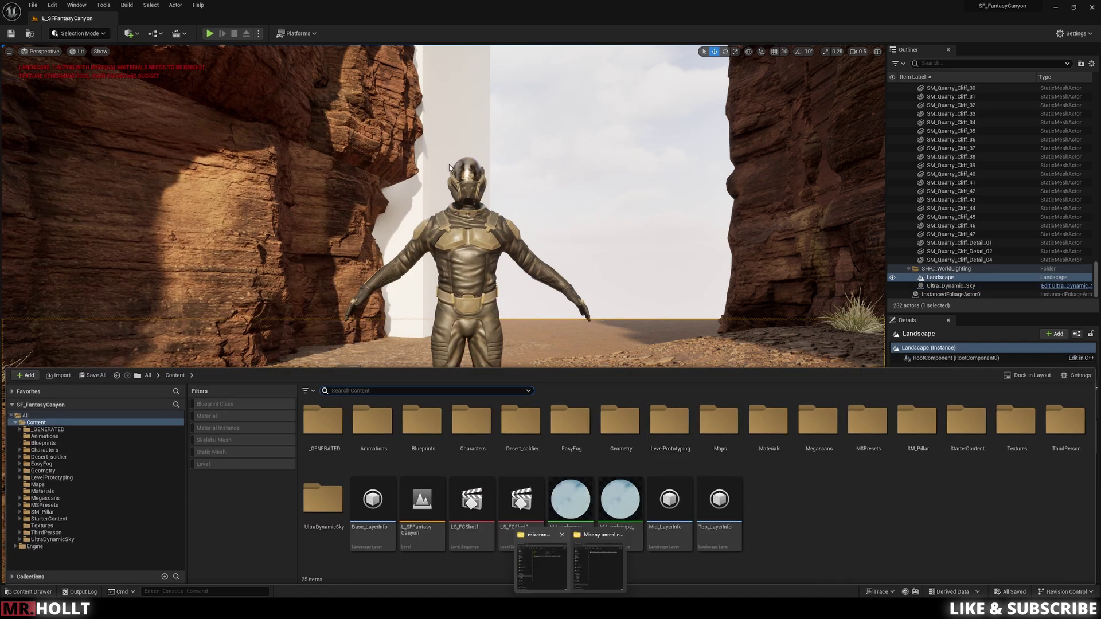
- Select TutHipHopDance.UE.fbx in mixamo_converter > OutgoingFbx to bring it into Unreal
left_click(622, 530)
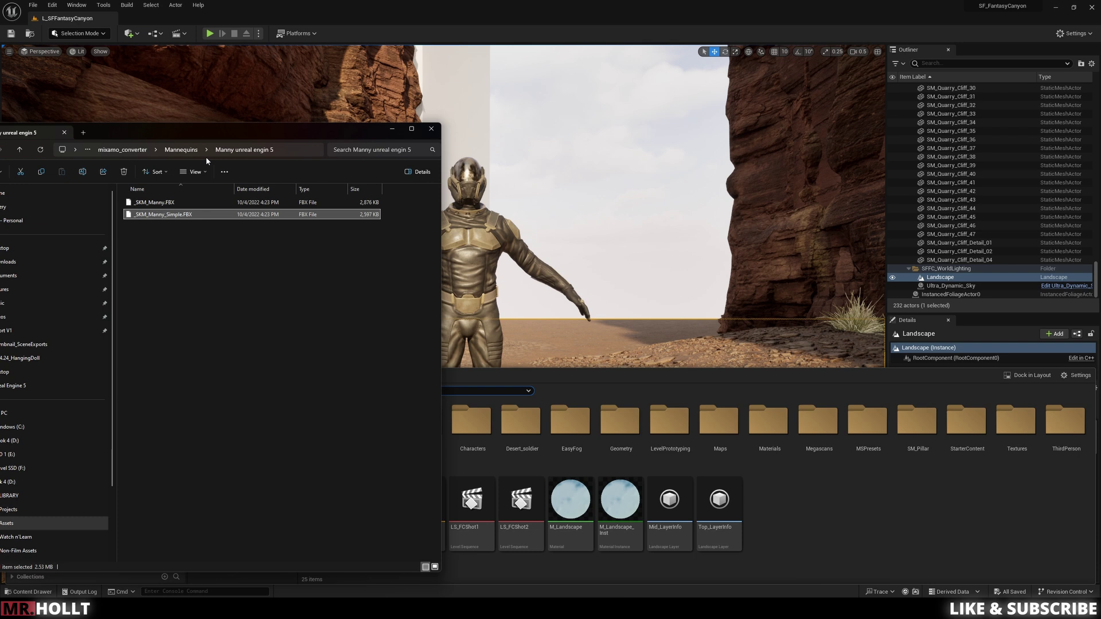
left_click(130, 150)
double_click(140, 203)
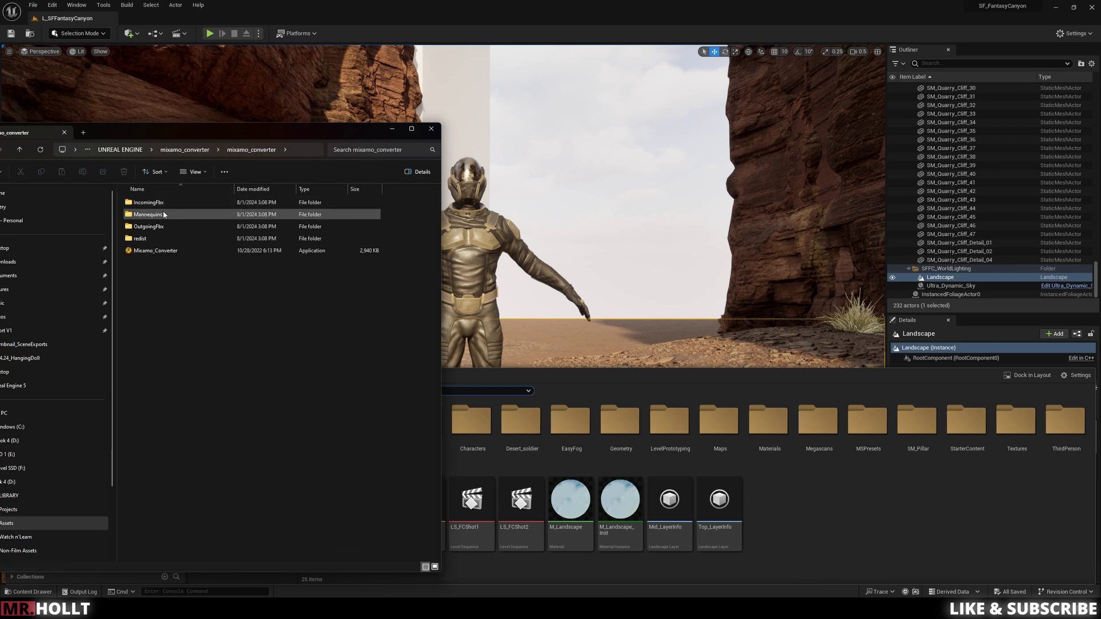
double_click(162, 214)
left_click(162, 215)
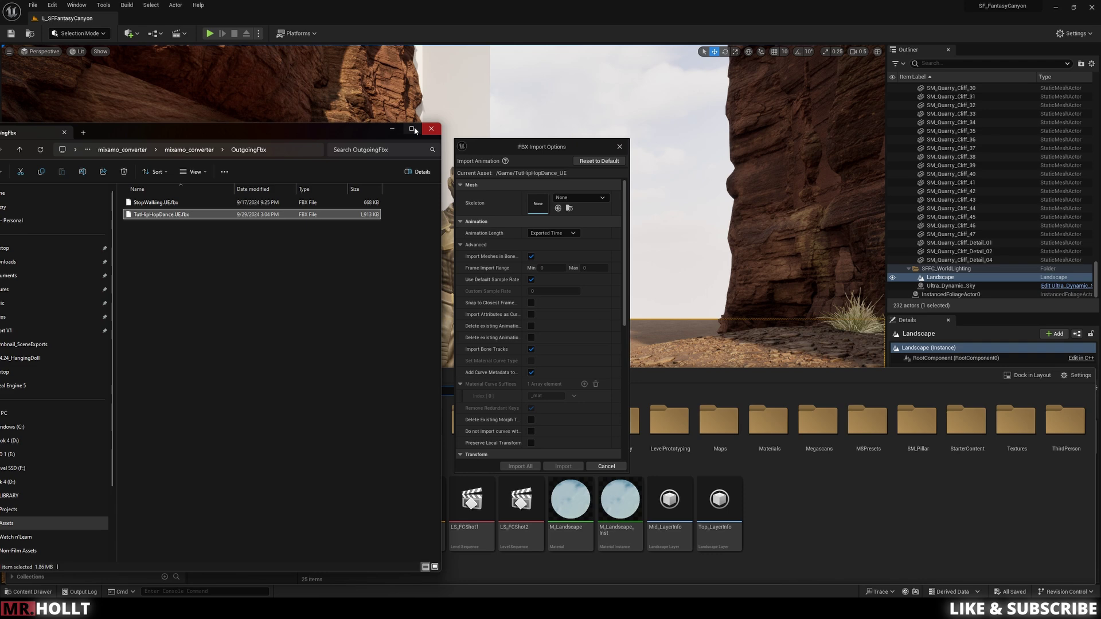
- Set the FBX import skeleton to SK_Mannequin and turn off Add Curve Metadata
left_click(392, 129)
left_click(583, 198)
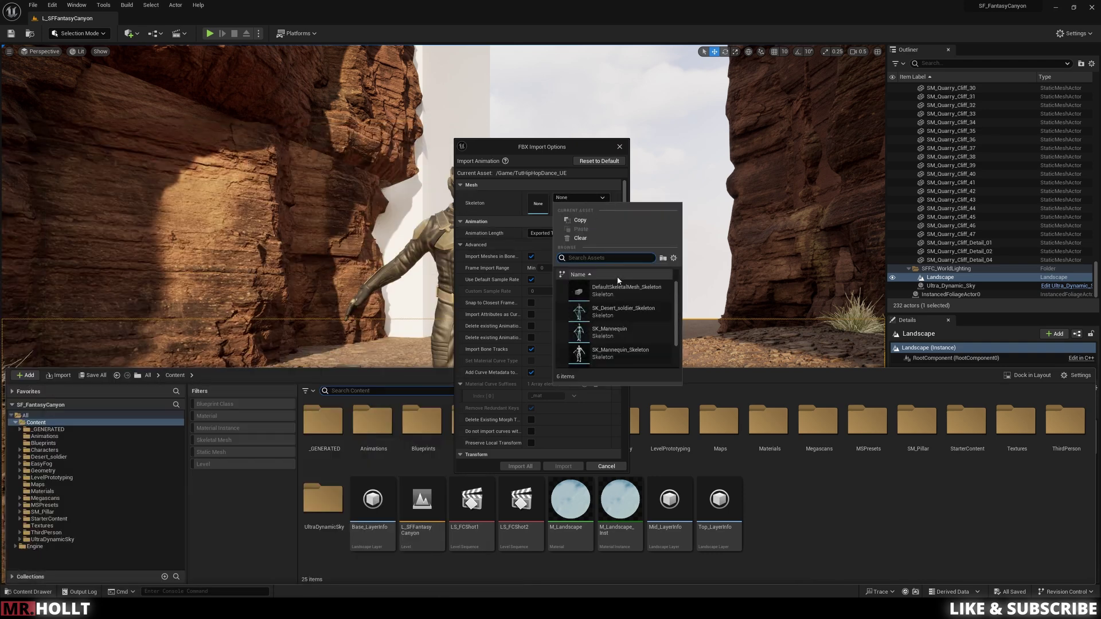
scroll(633, 330, "down", 1)
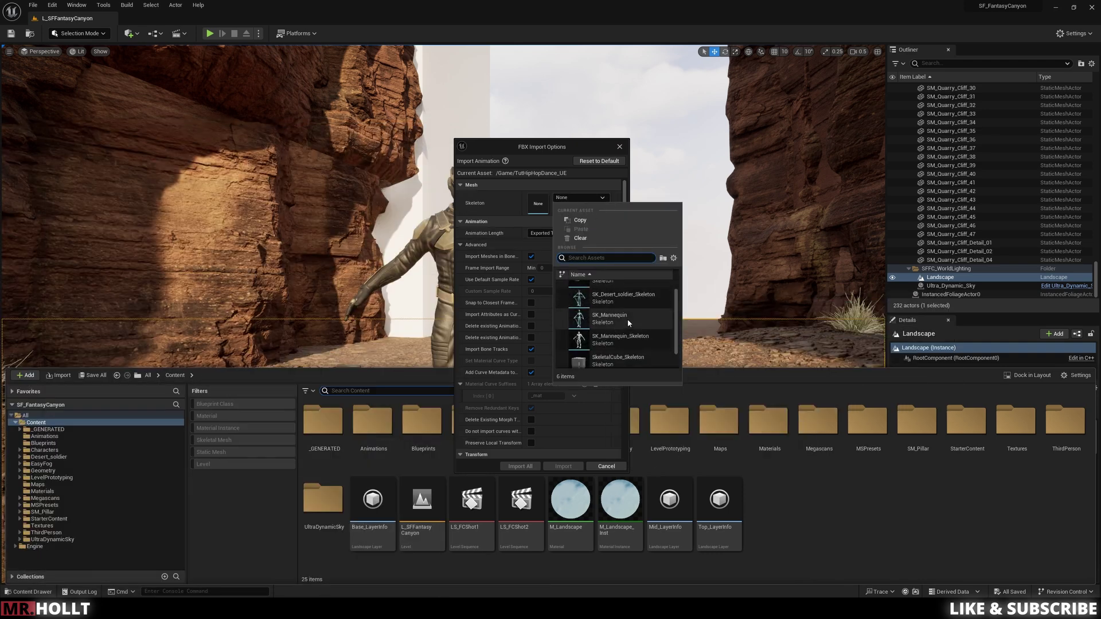
left_click(617, 317)
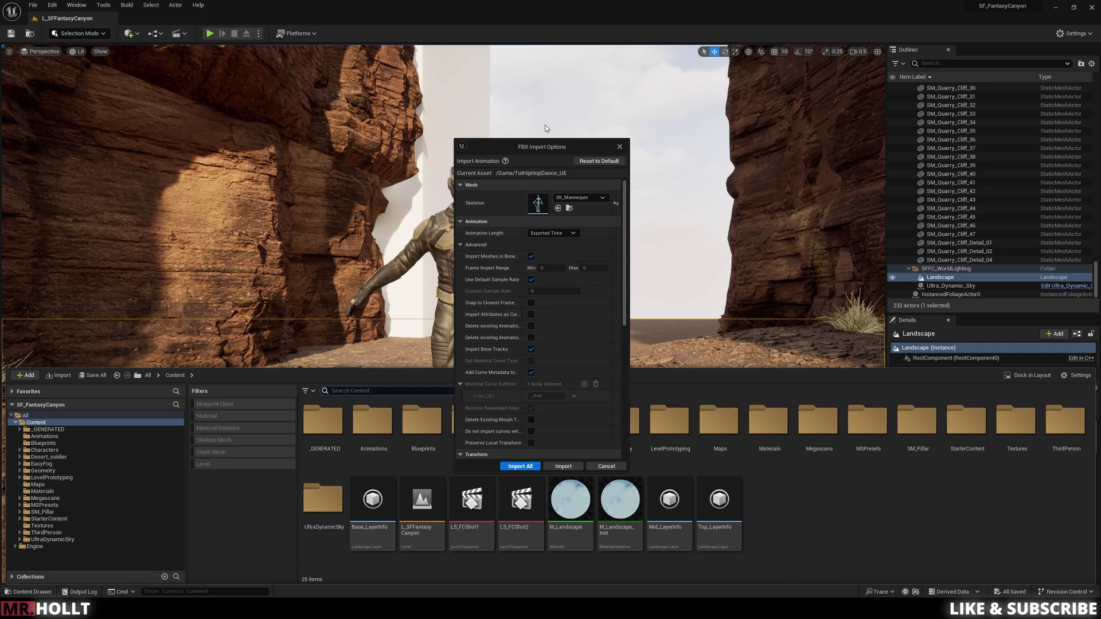
left_click_drag(545, 146, 731, 143)
left_click(757, 560)
left_click(631, 172)
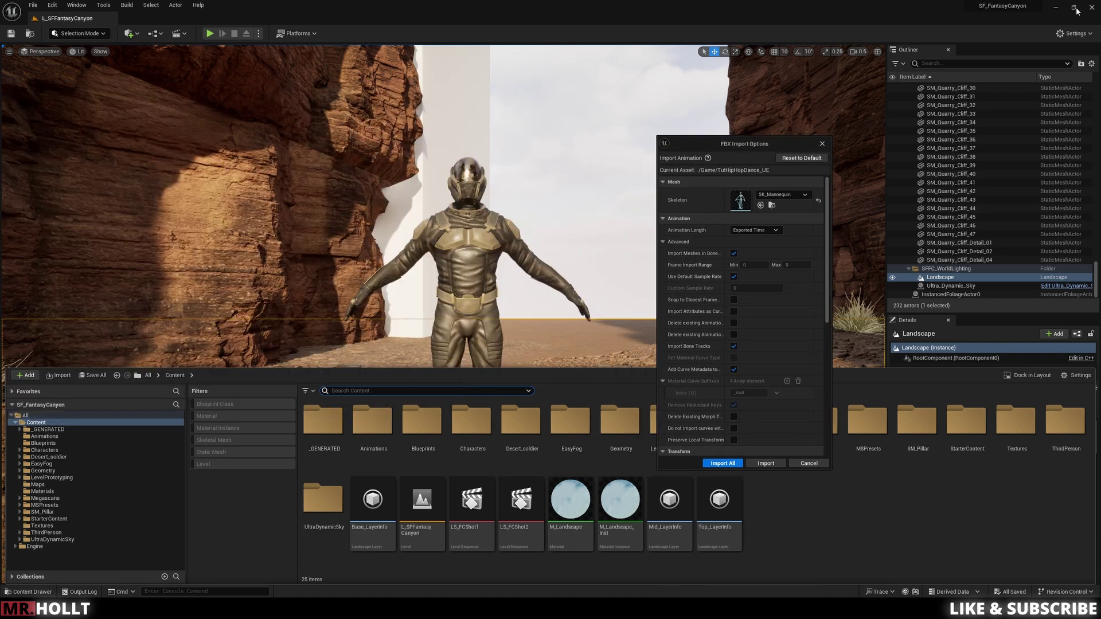
key("alt+Tab")
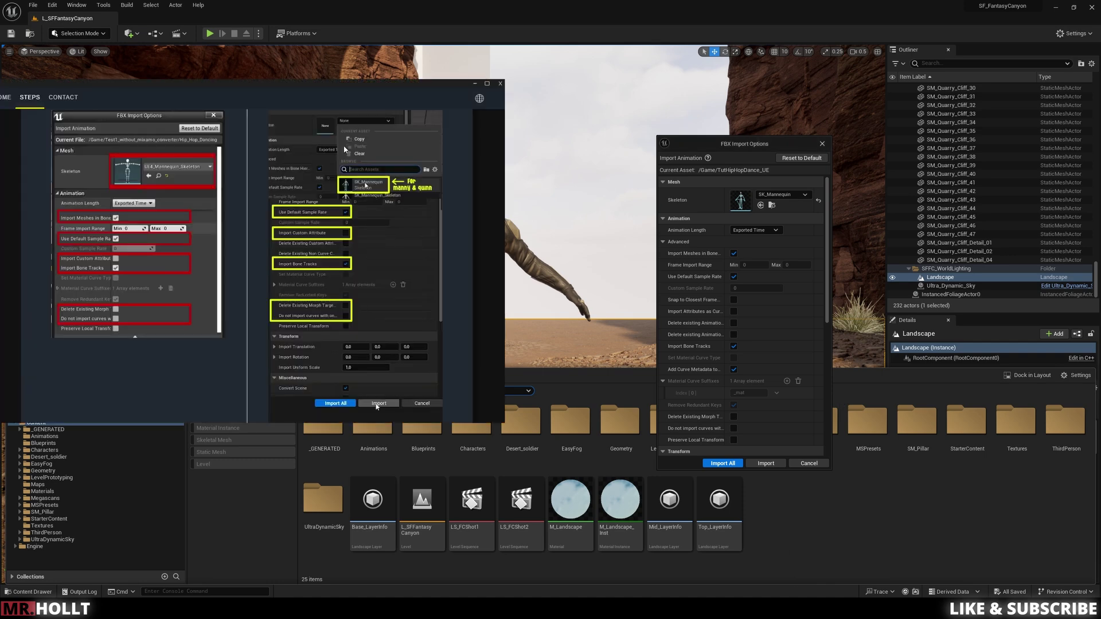
scroll(755, 283, "down", 1)
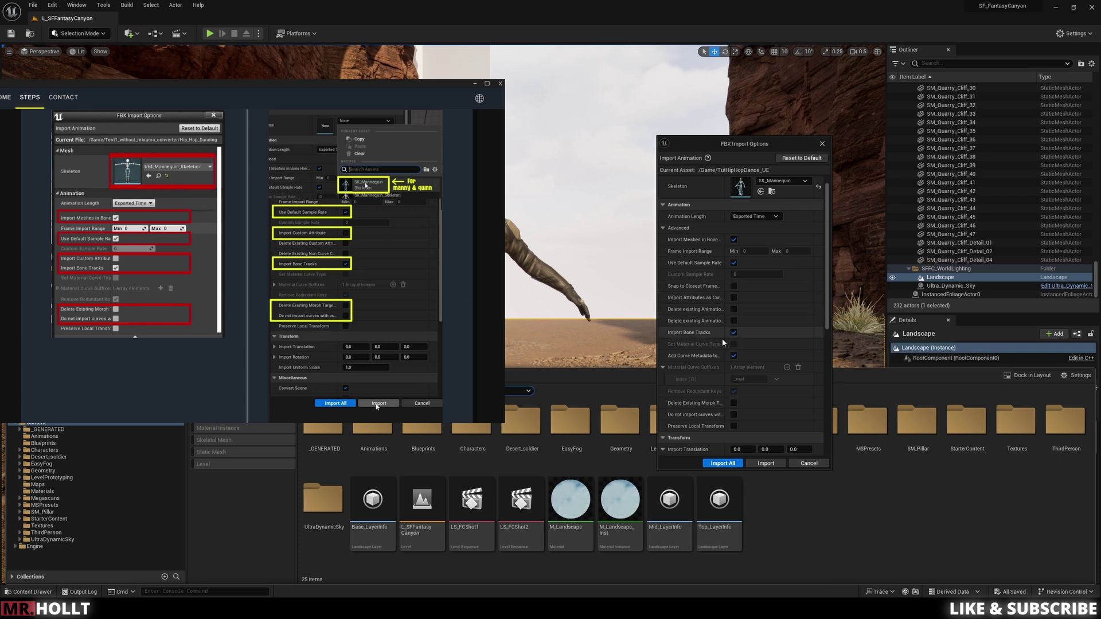
left_click(733, 355)
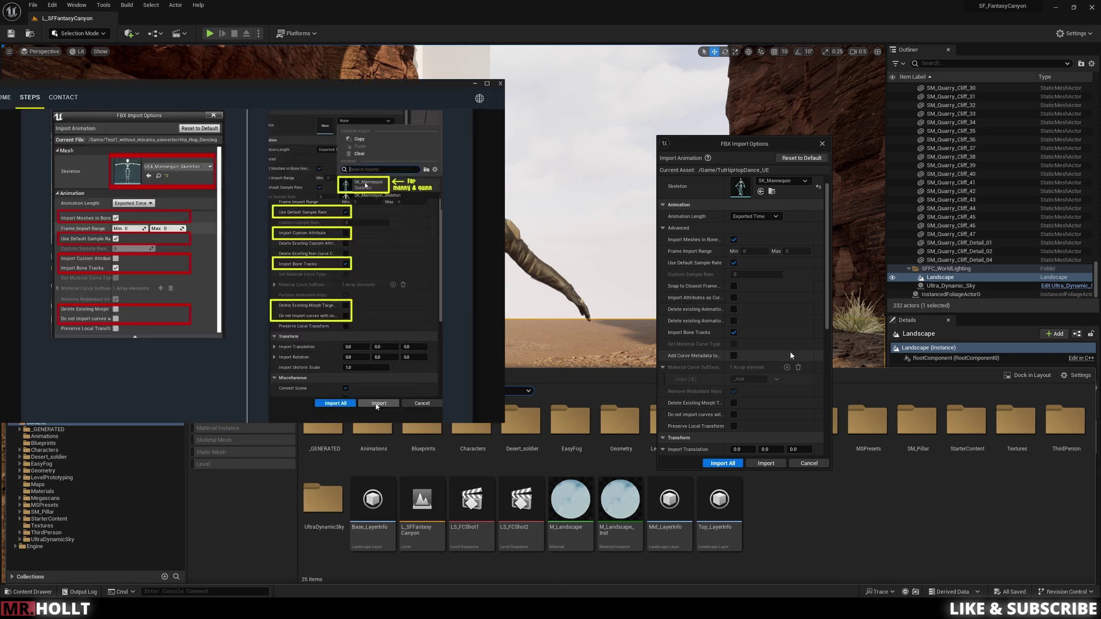
scroll(790, 351, "down", 1)
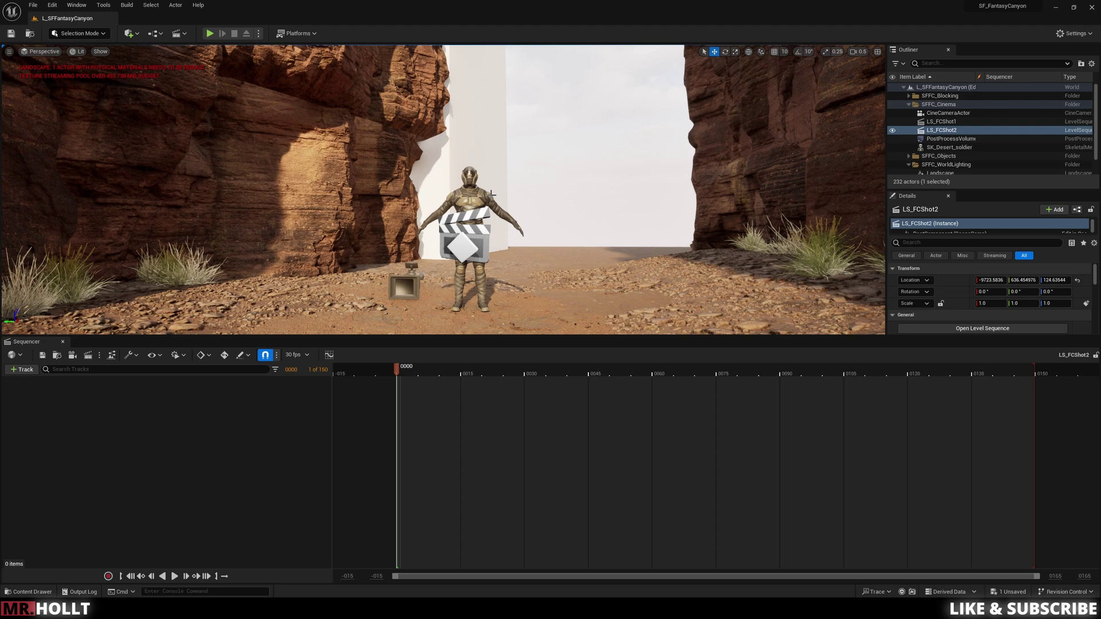
- Add the desert soldier from the level as a track in LS_FCShot2
left_click(492, 195)
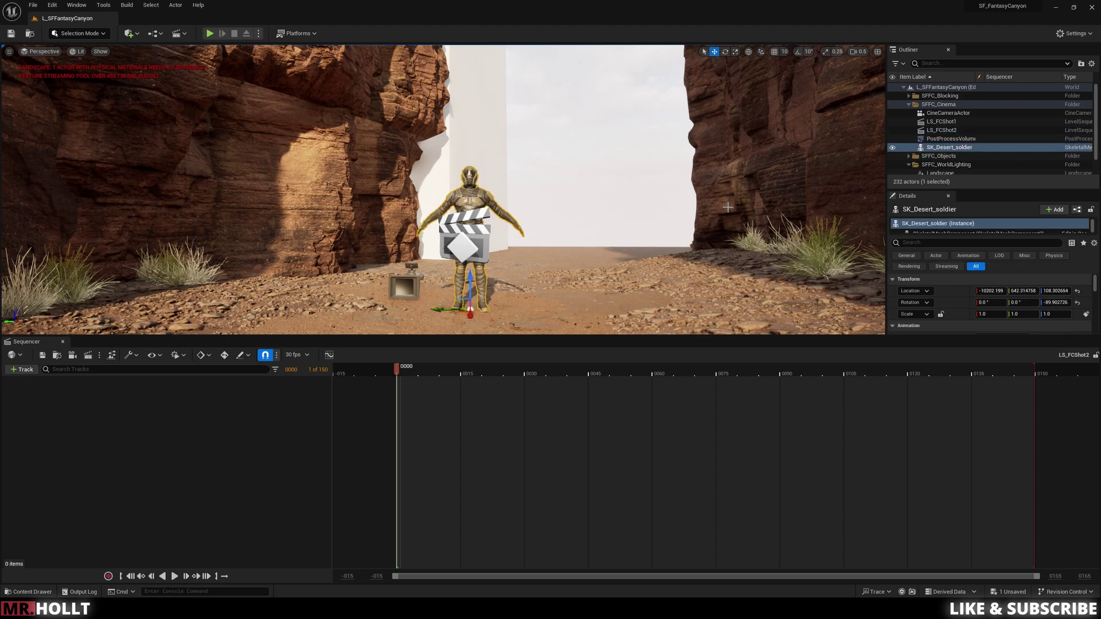
left_click_drag(957, 152, 285, 396)
left_click_drag(436, 370, 435, 373)
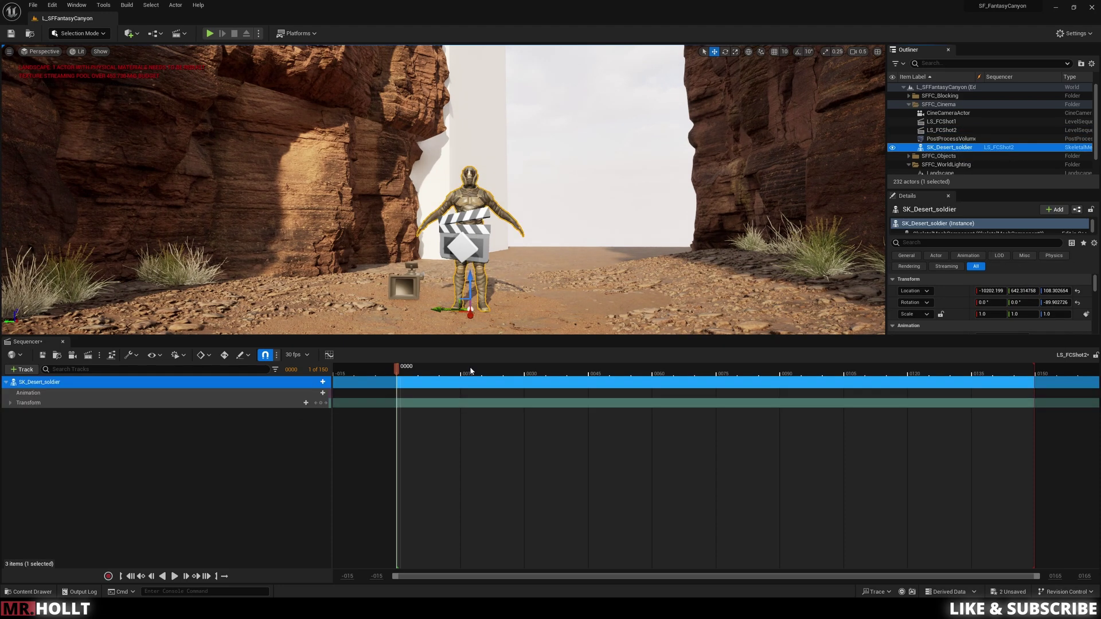
- Place an ABP_Manny mannequin beside the soldier and add it to the sequence
key("ctrl+space")
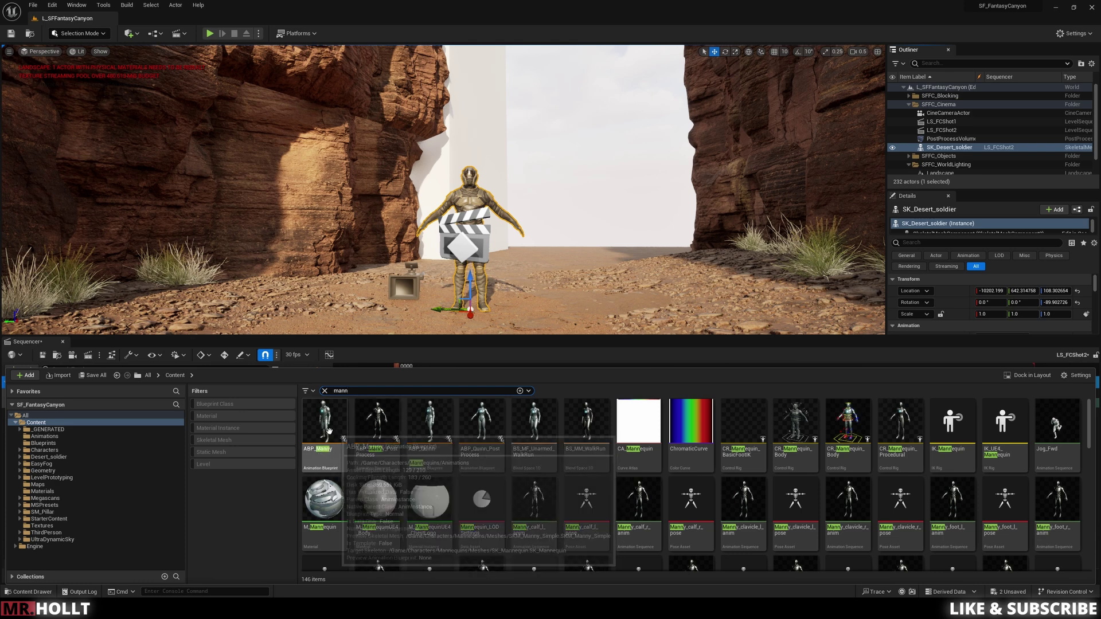
left_click_drag(329, 430, 615, 293)
left_click_drag(950, 165, 345, 429)
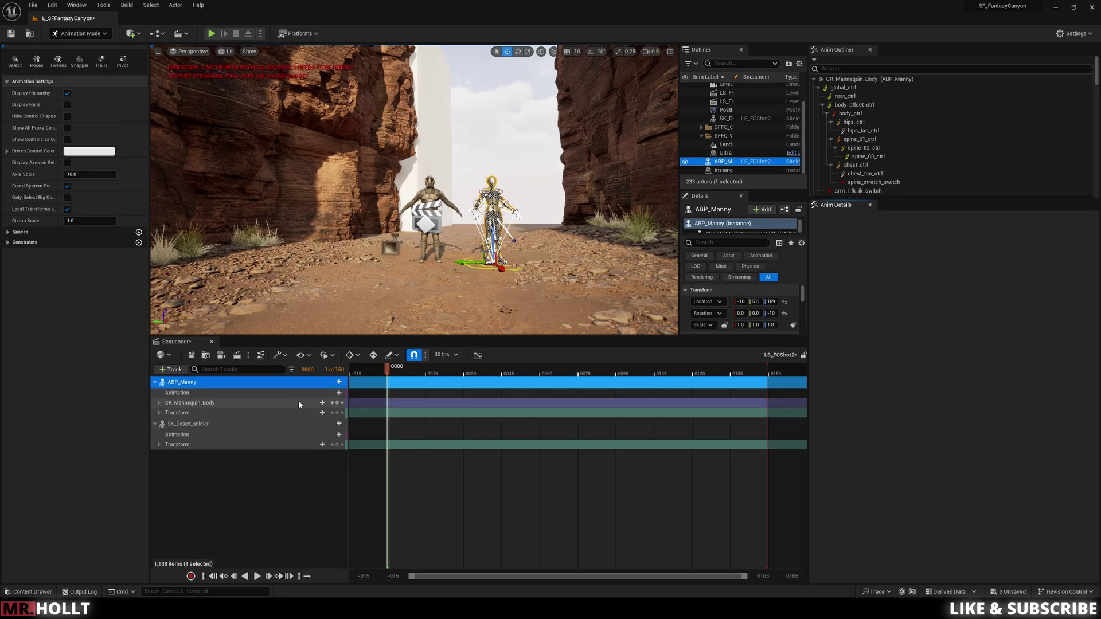
- Add the TutHipHopDance_UE animation to ABP_Manny's Animation track
left_click(339, 393)
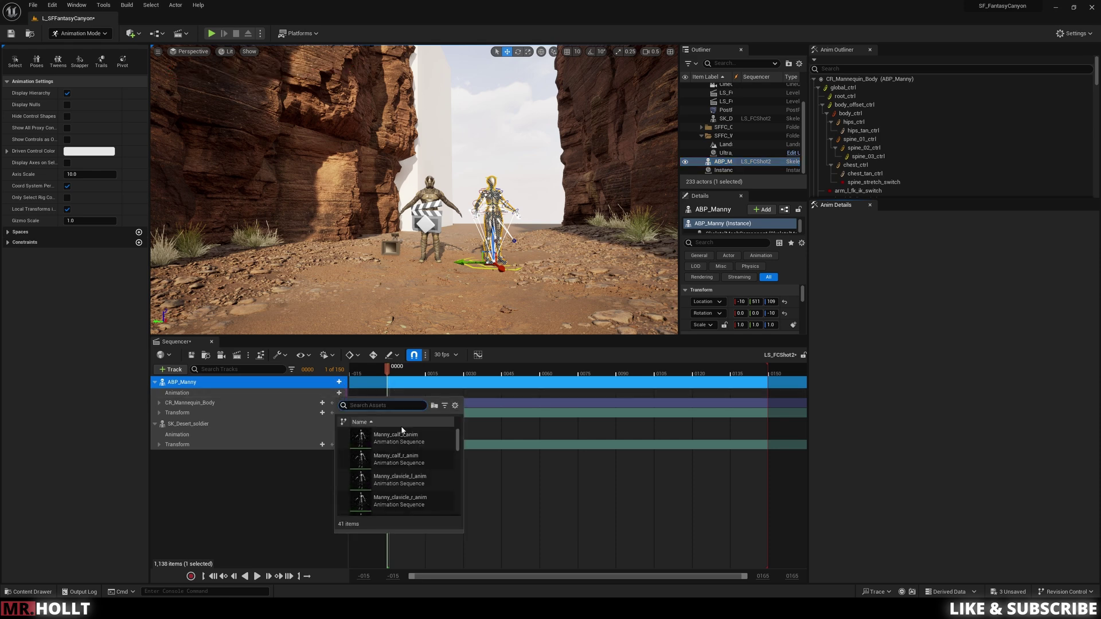
scroll(400, 437, "down", 6)
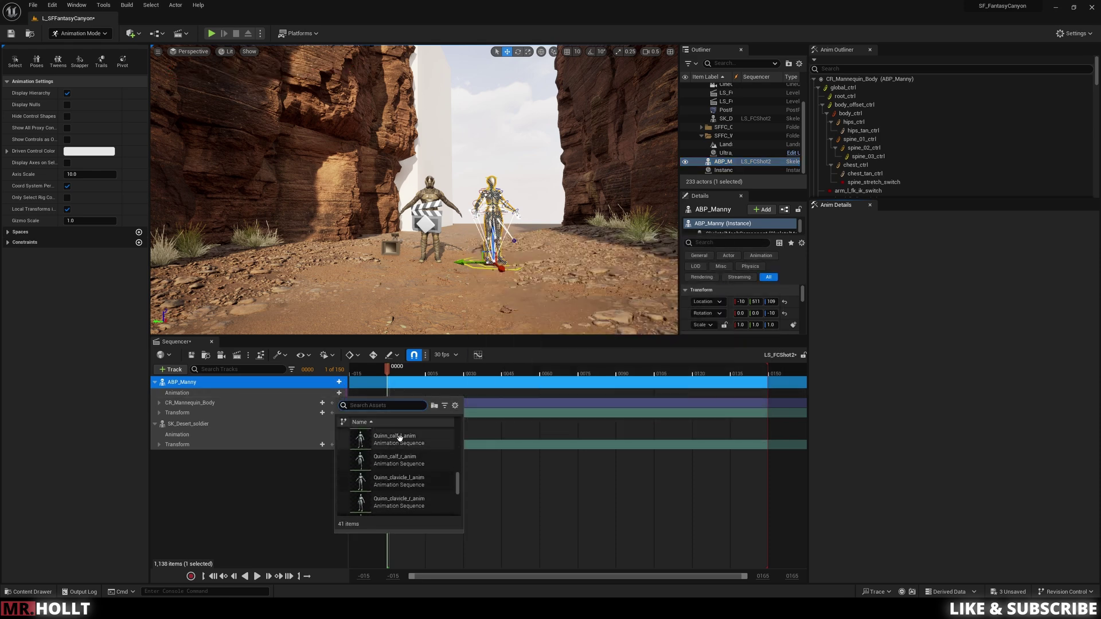
scroll(400, 438, "down", 3)
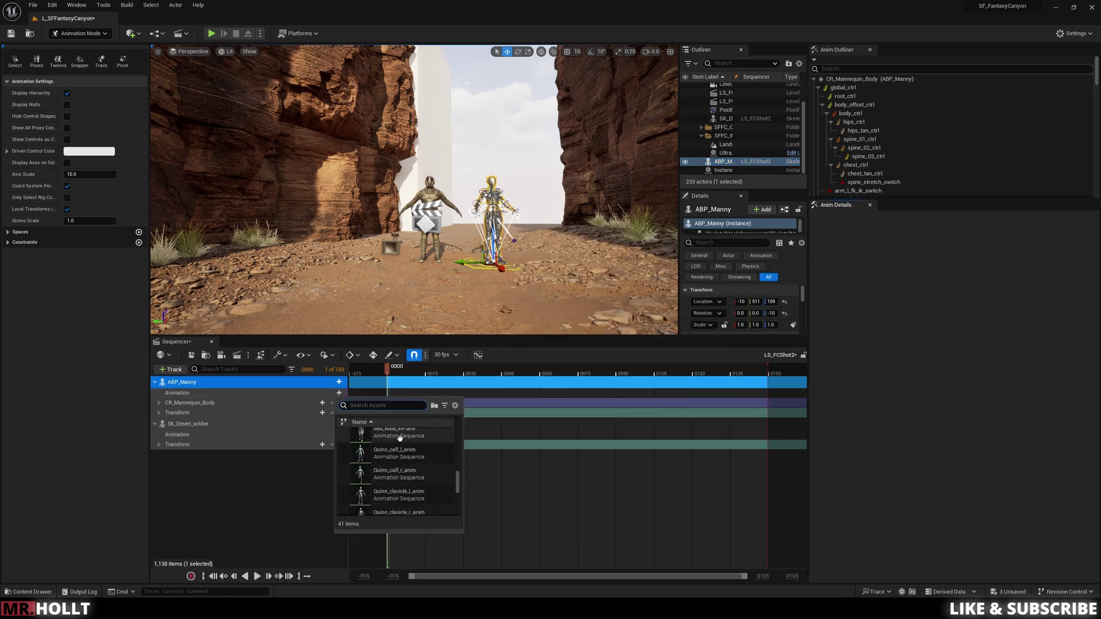
scroll(400, 437, "down", 6)
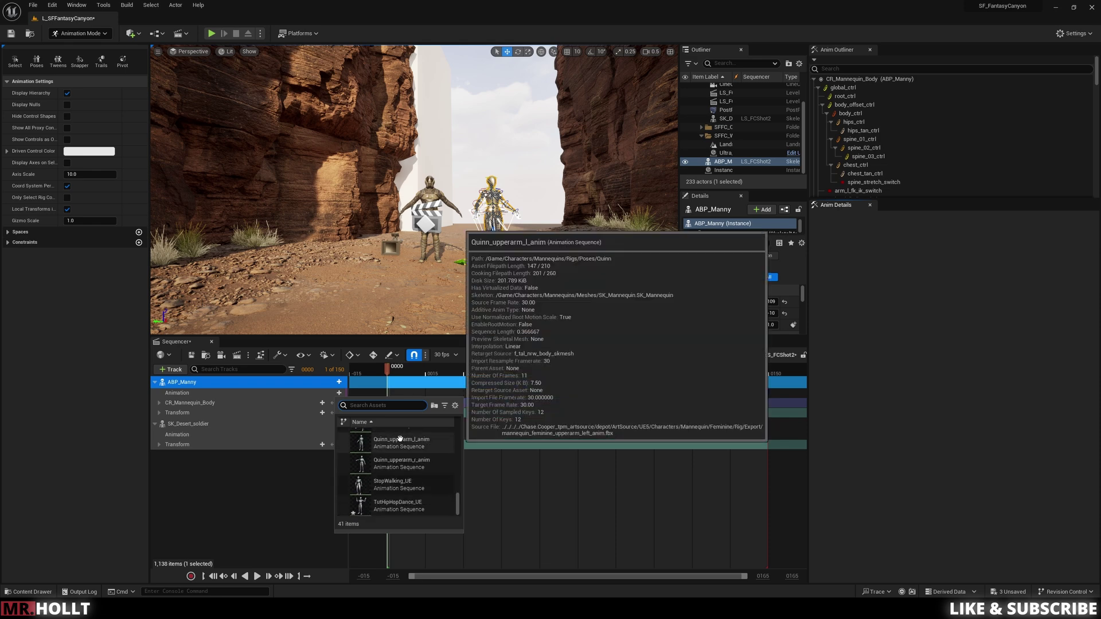
left_click(396, 514)
- Play the sequence briefly to check the mannequin's dance
key("e")
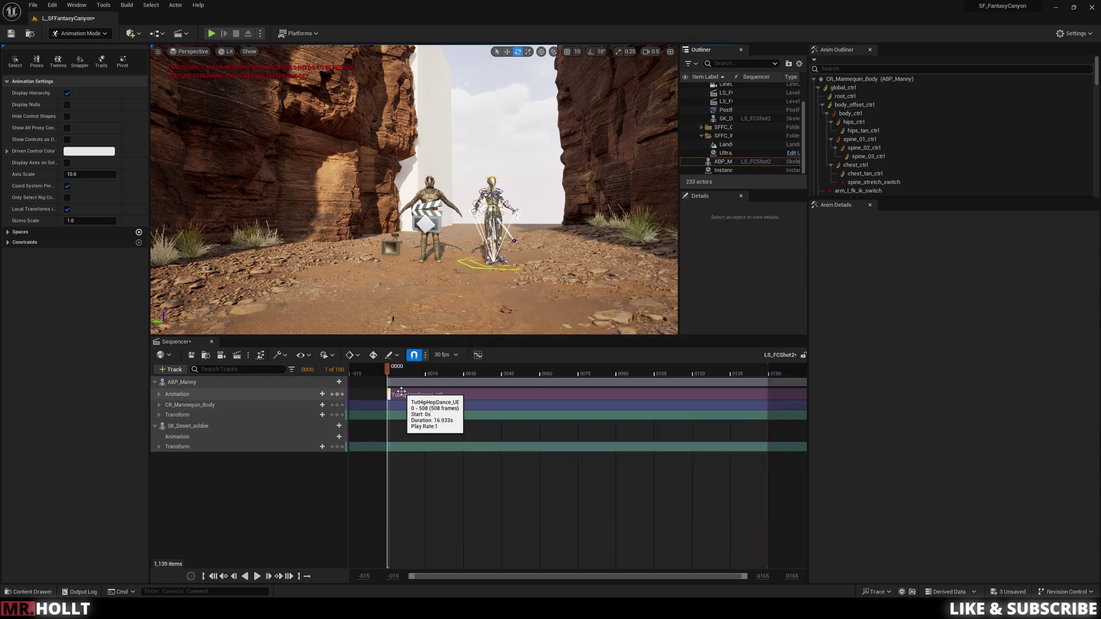
key("space")
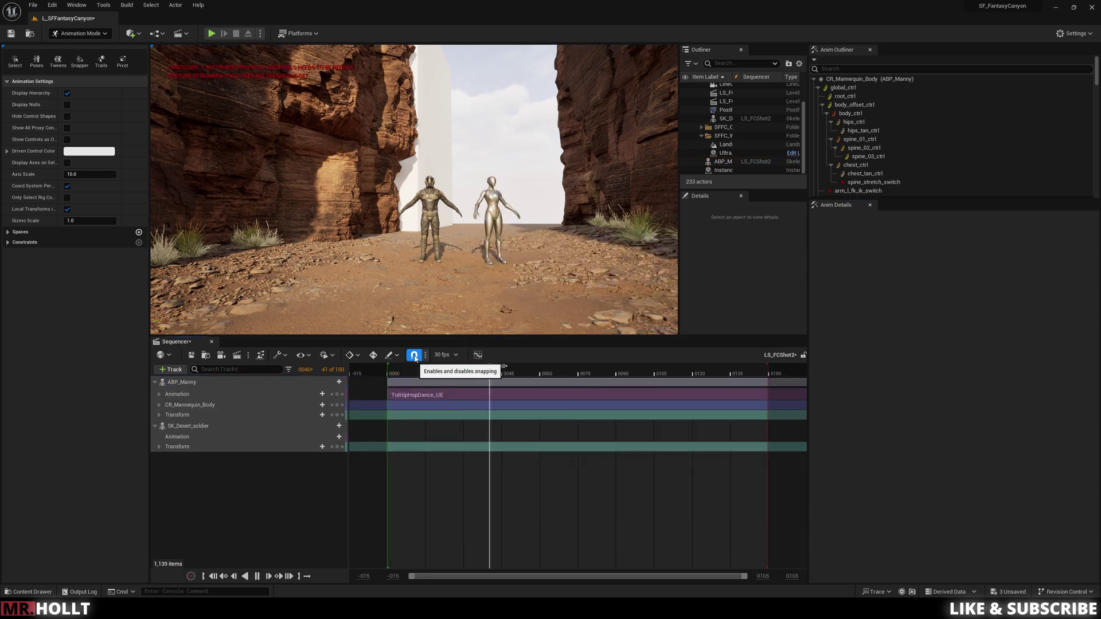
key("space")
mouse_move(413, 189)
right_mouse_down()
mouse_move(390, 212)
mouse_move(399, 203)
right_mouse_up()
- Delete the mannequin's CR_Mannequin_Body control rig track and play the dance
left_click(178, 446)
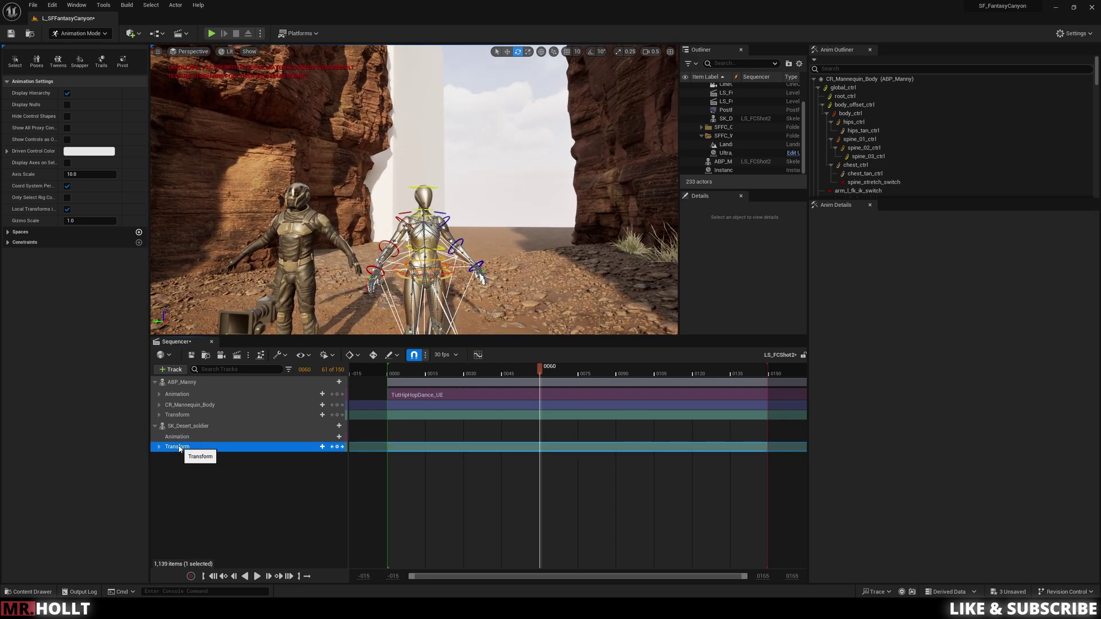
left_click(176, 436)
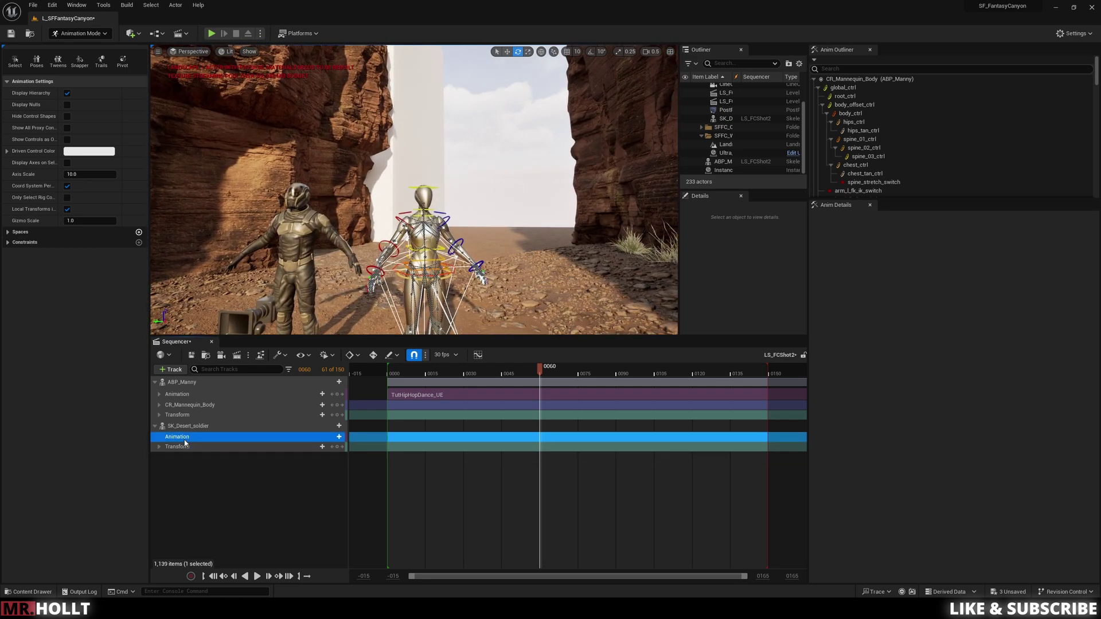
left_click(189, 405)
key("Delete")
key("space")
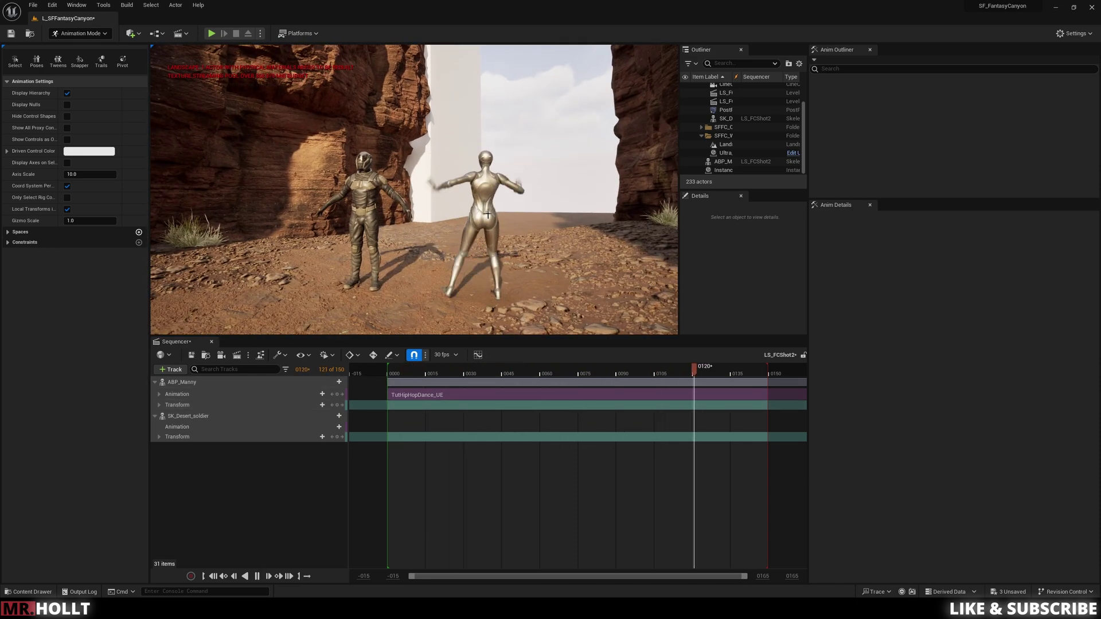
- Try shifting the dance clip about 9 frames earlier, then undo and rewind to the start
left_click(484, 189)
left_click(364, 218)
left_click(425, 382)
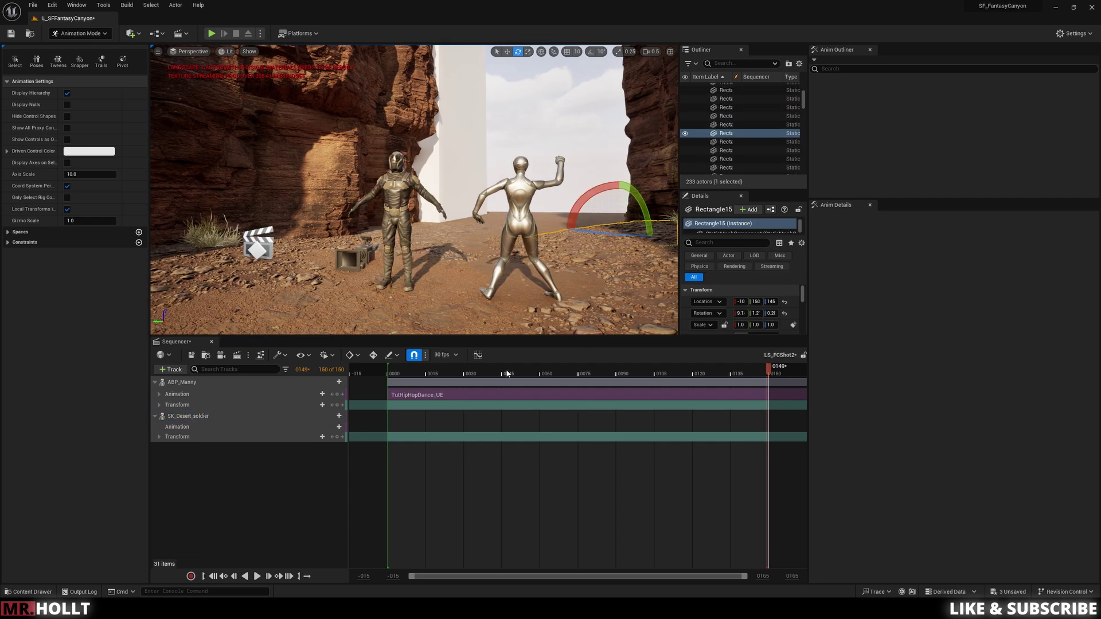
left_click_drag(425, 382, 403, 382)
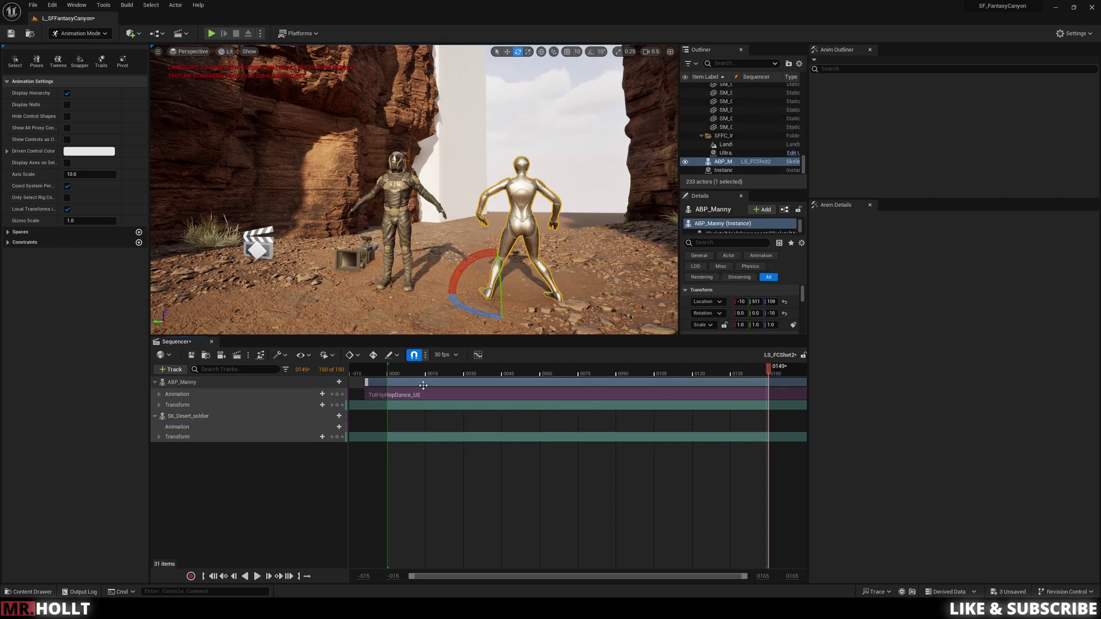
key("ctrl+z")
left_click(393, 369)
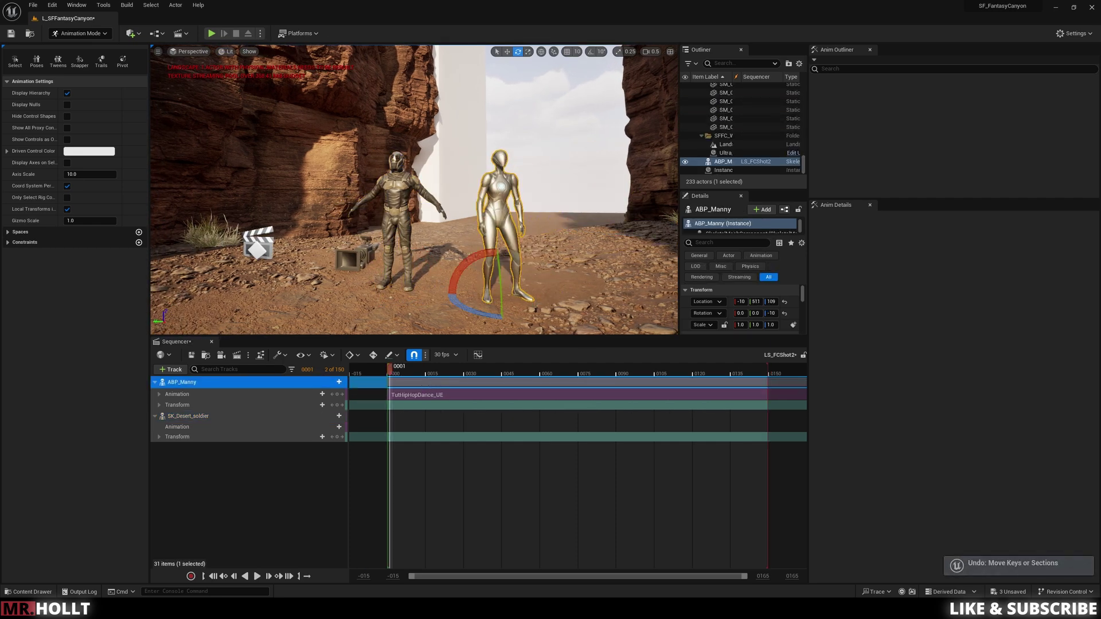
left_click(396, 229)
- Search the Content Drawer for 'rtg' and open the RTG_Mannequin IK Retargeter
key("ctrl+space")
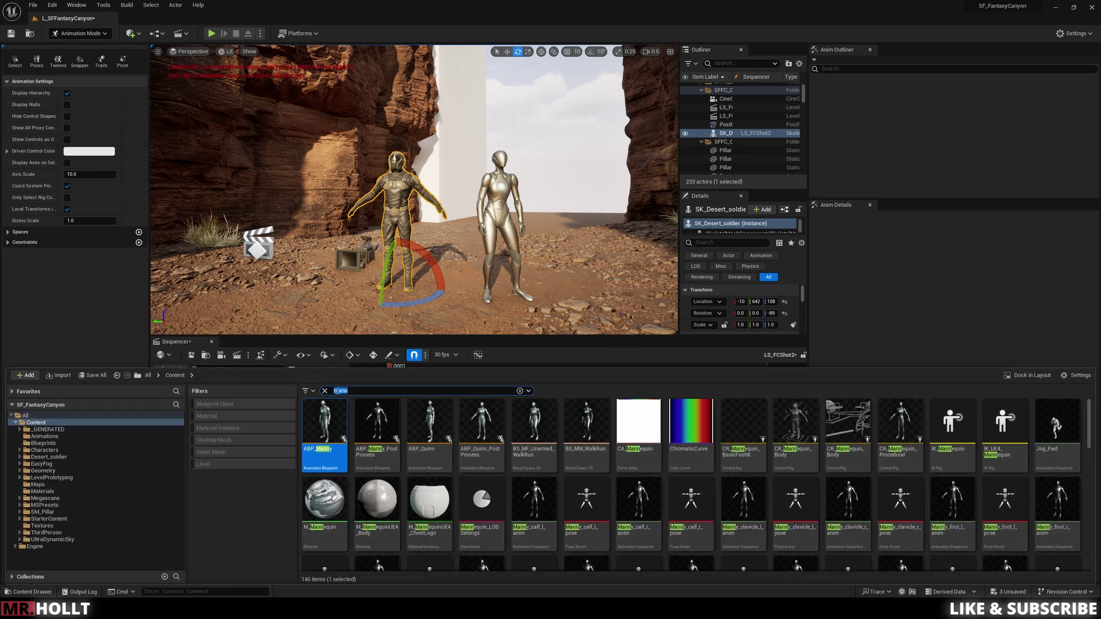
type("rtg")
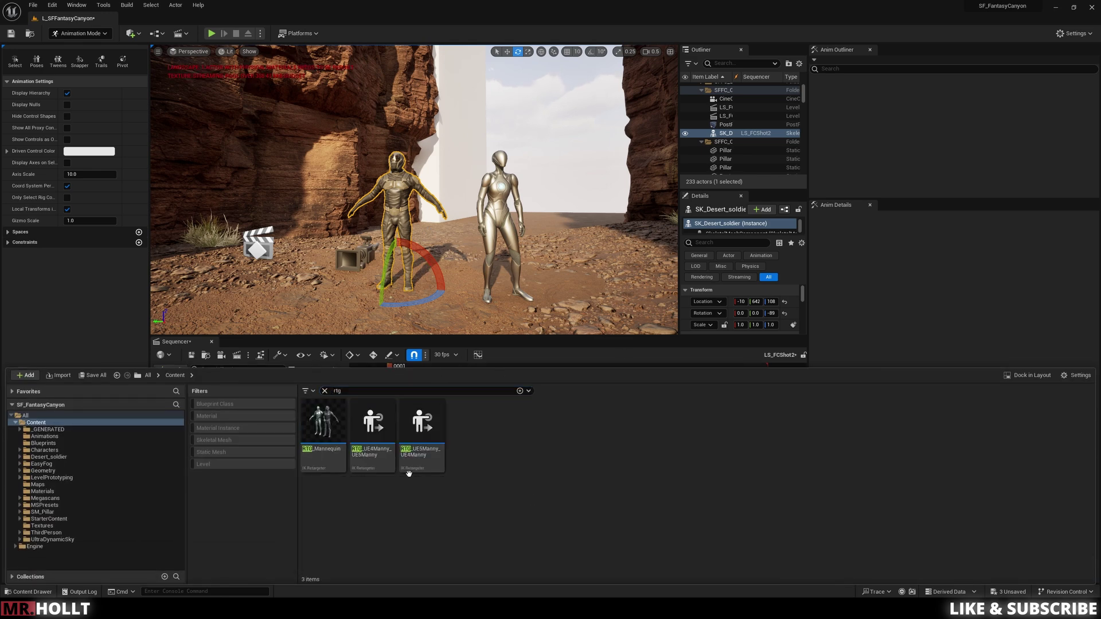
left_click(326, 416)
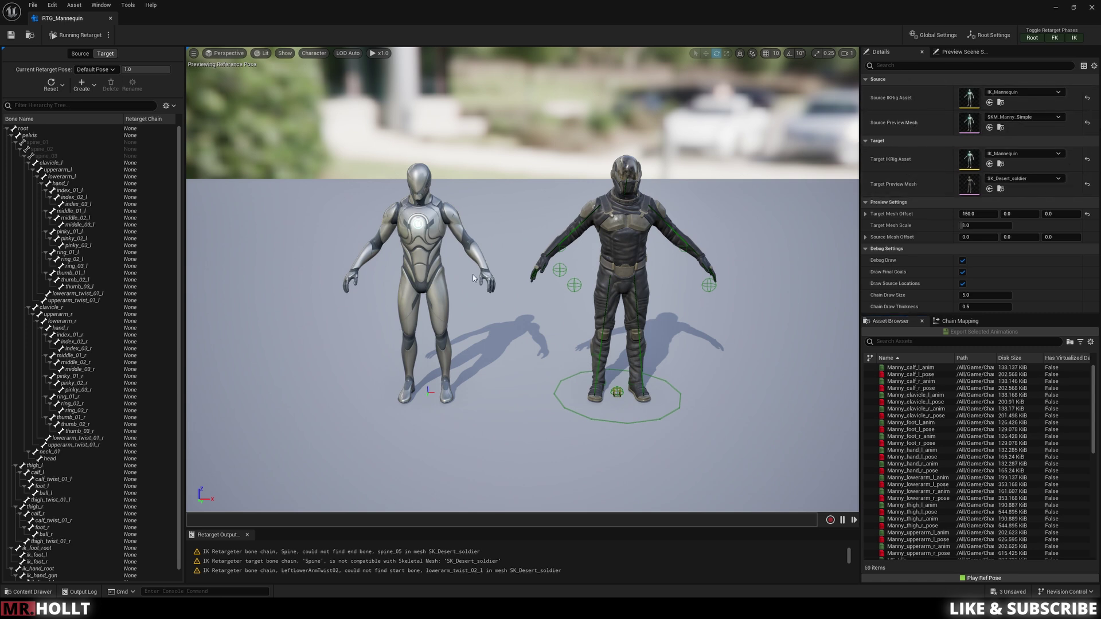
- Confirm the target IK rig and SK_Desert_soldier as the target preview mesh
left_click(1024, 154)
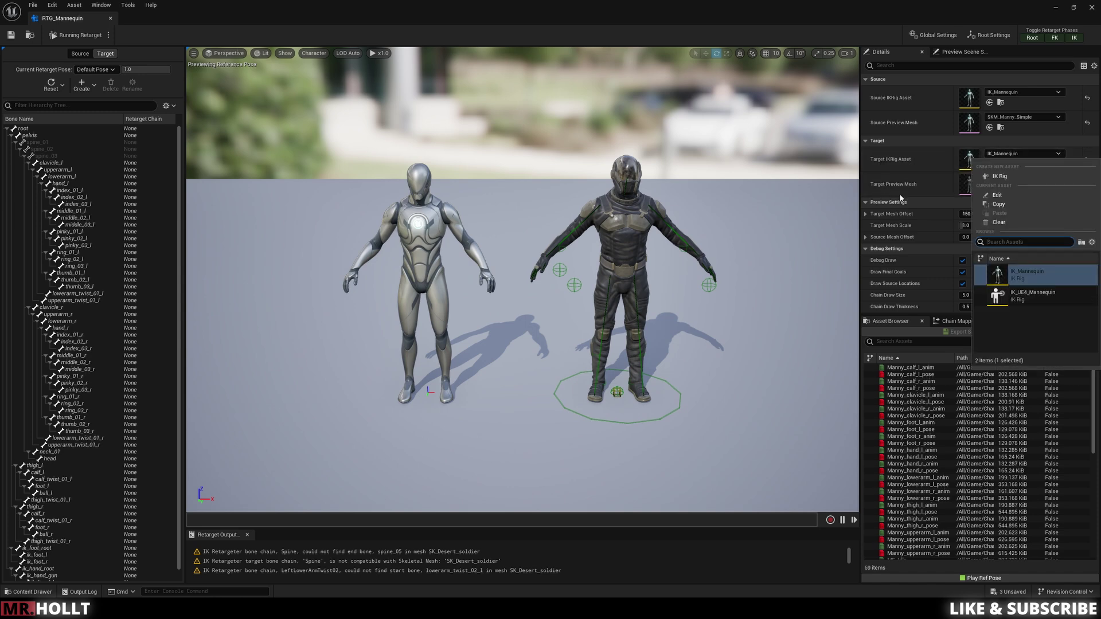
left_click(918, 183)
left_click(1024, 179)
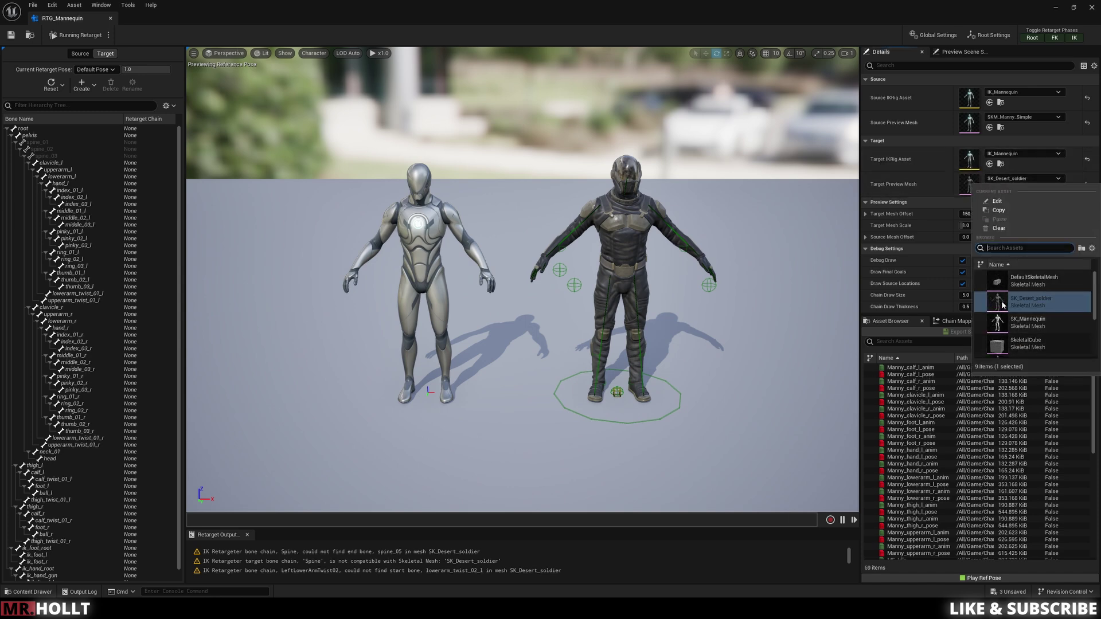
scroll(1001, 300, "down", 1)
scroll(1002, 305, "up", 1)
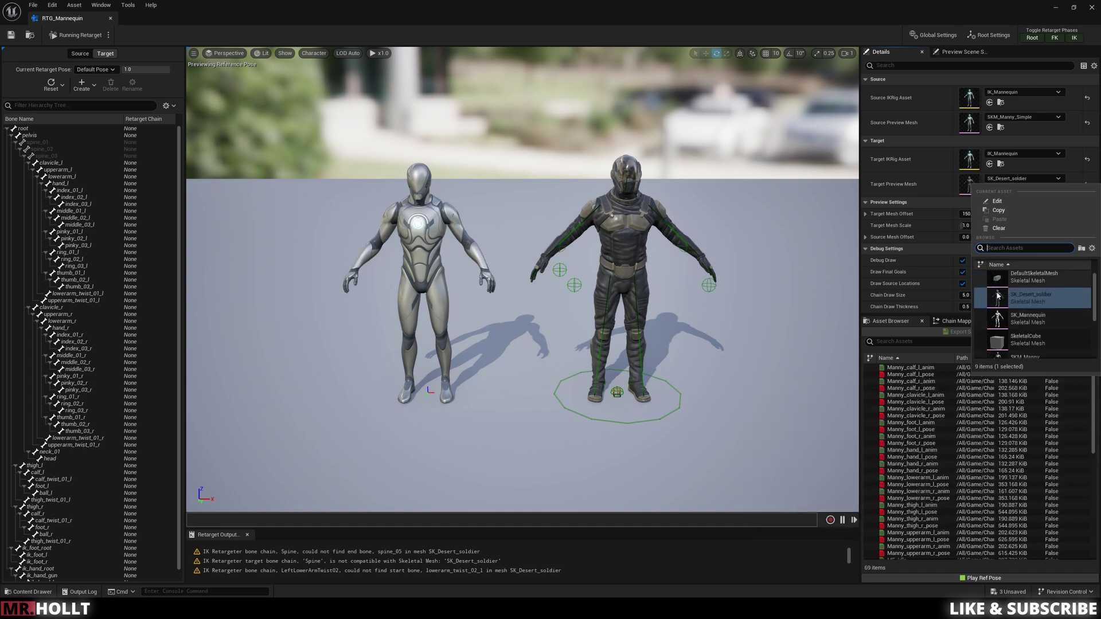
left_click(911, 275)
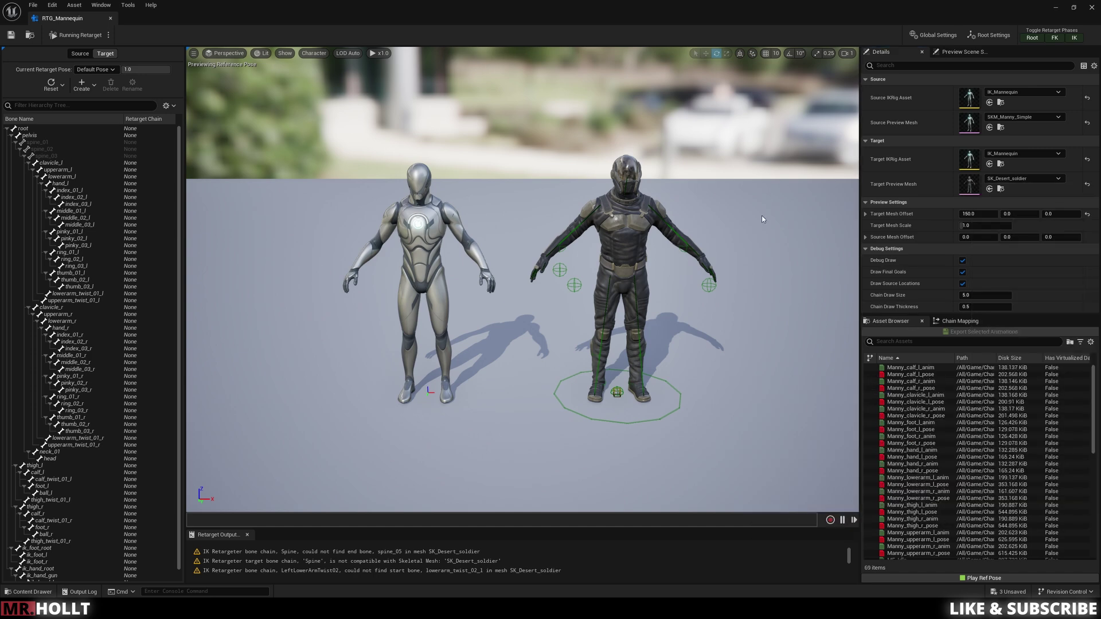
- Preview TutHipHopDance_UE from the Asset Browser on both characters
scroll(919, 376, "down", 5)
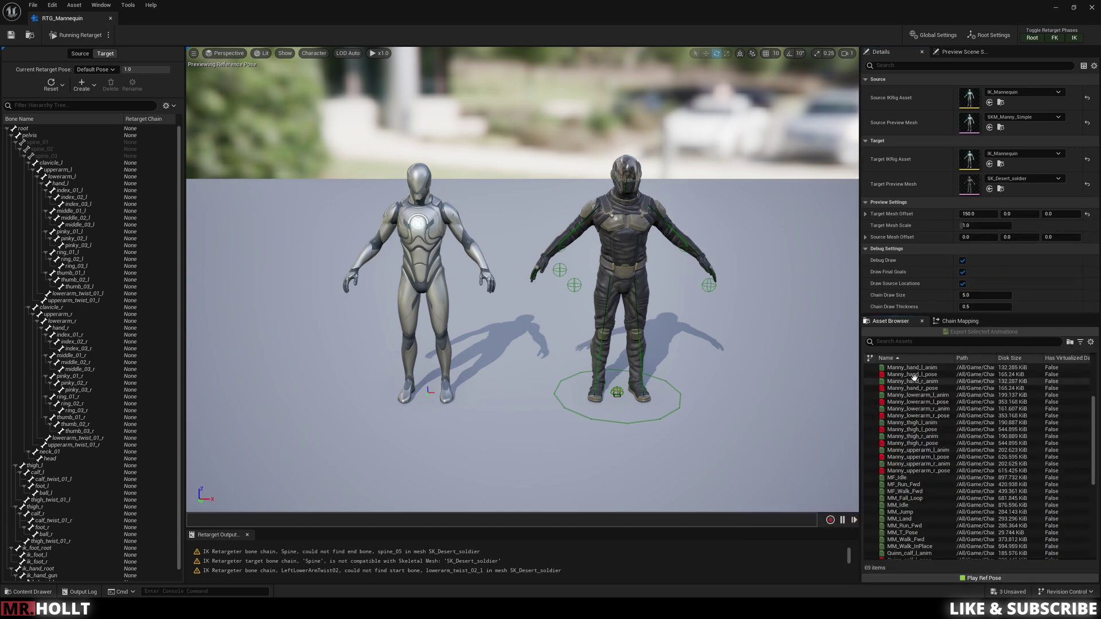
scroll(938, 439, "down", 5)
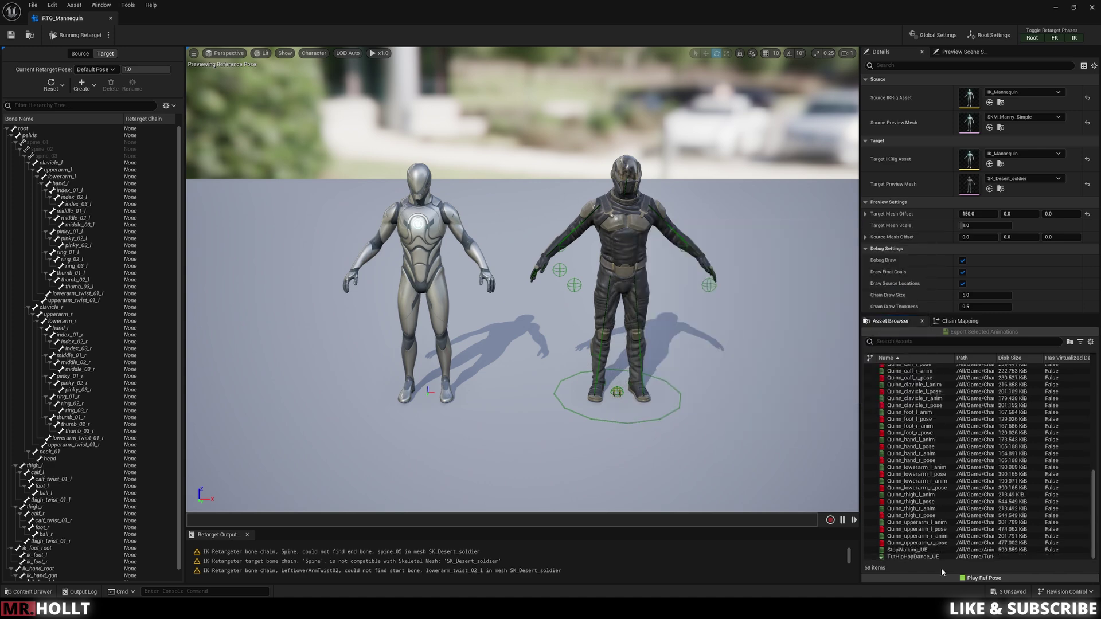
left_click(903, 557)
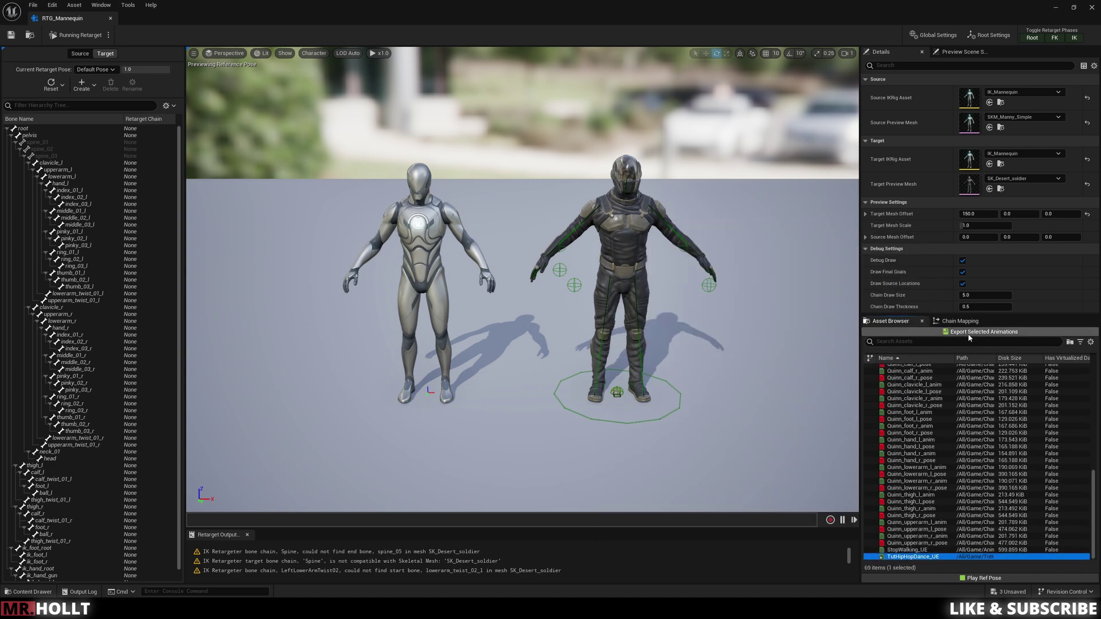
double_click(916, 556)
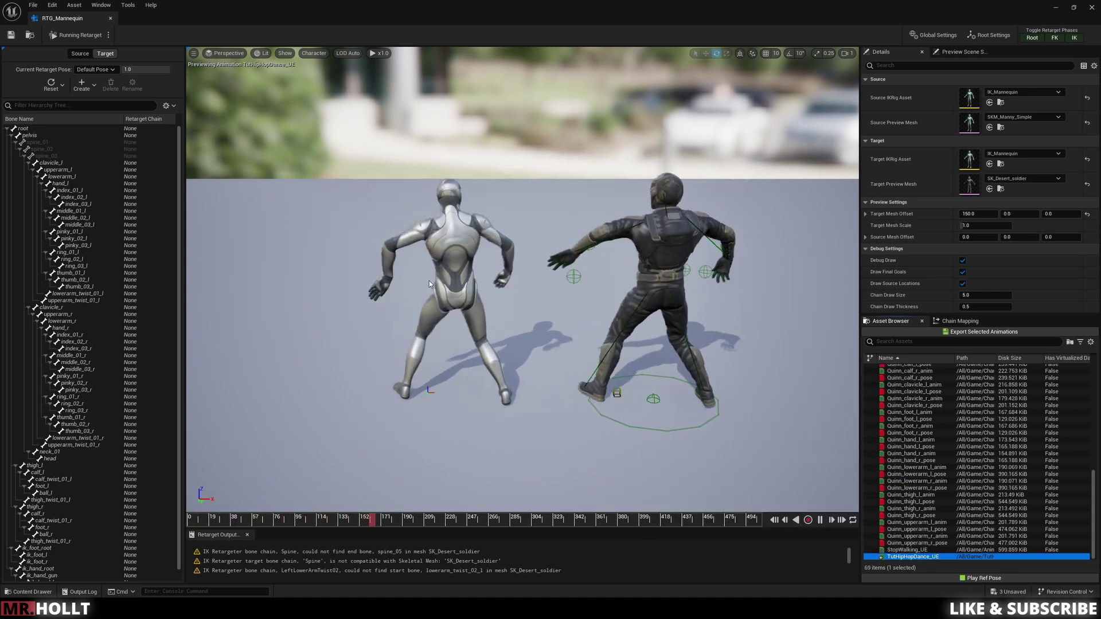
- Batch-export the retargeted dance as TutHipHopDance_UE1 and close the floating asset browser
left_click(999, 332)
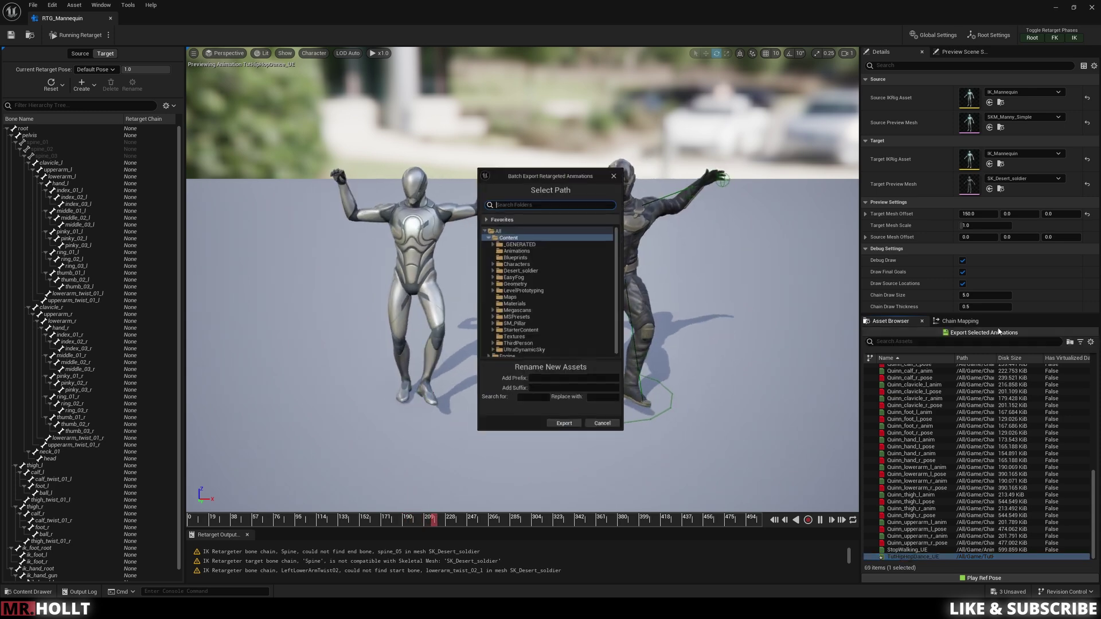
left_click(561, 431)
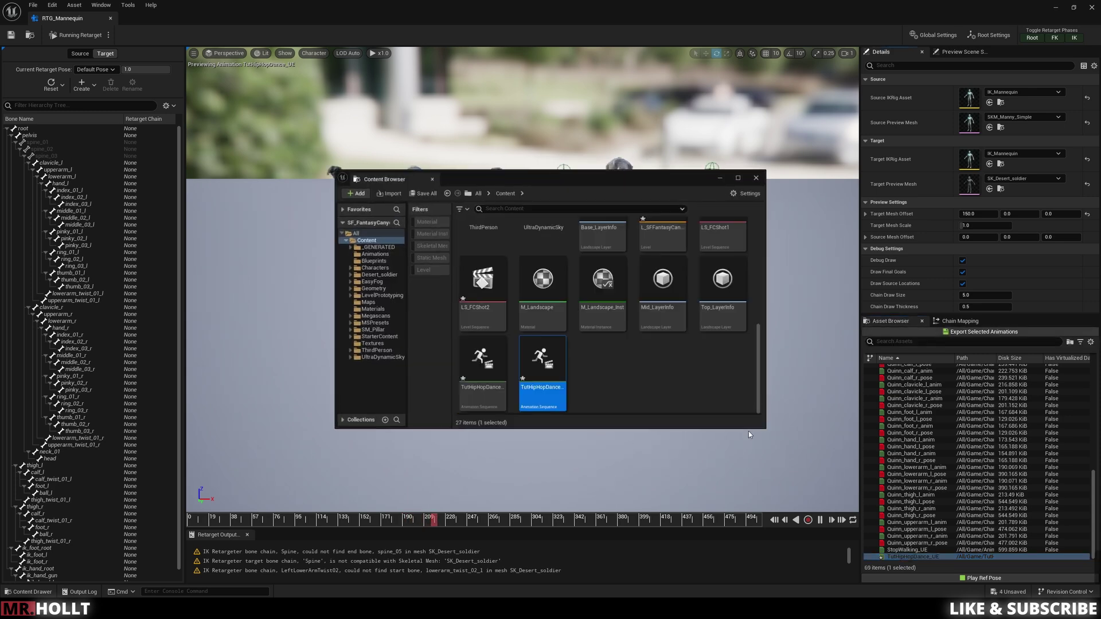
left_click(756, 178)
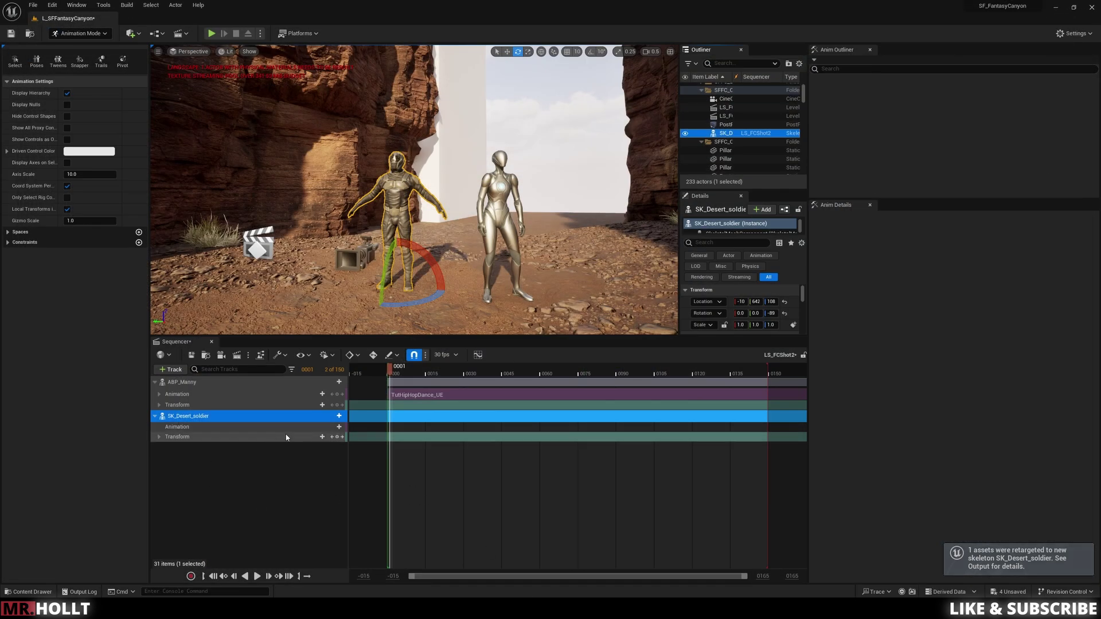
- Give SK_Desert_soldier the TutHipHopDance_UE1 clip, play both dancing, and close the Anim Outliner and Details panels
left_click(339, 427)
scroll(402, 504, "down", 3)
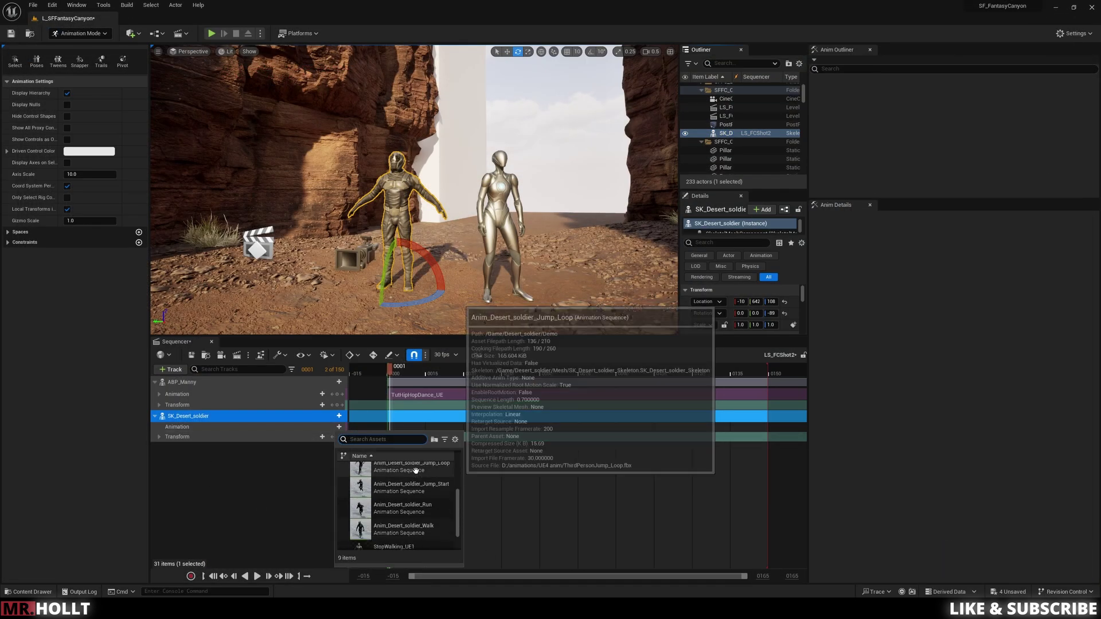
left_click(404, 519)
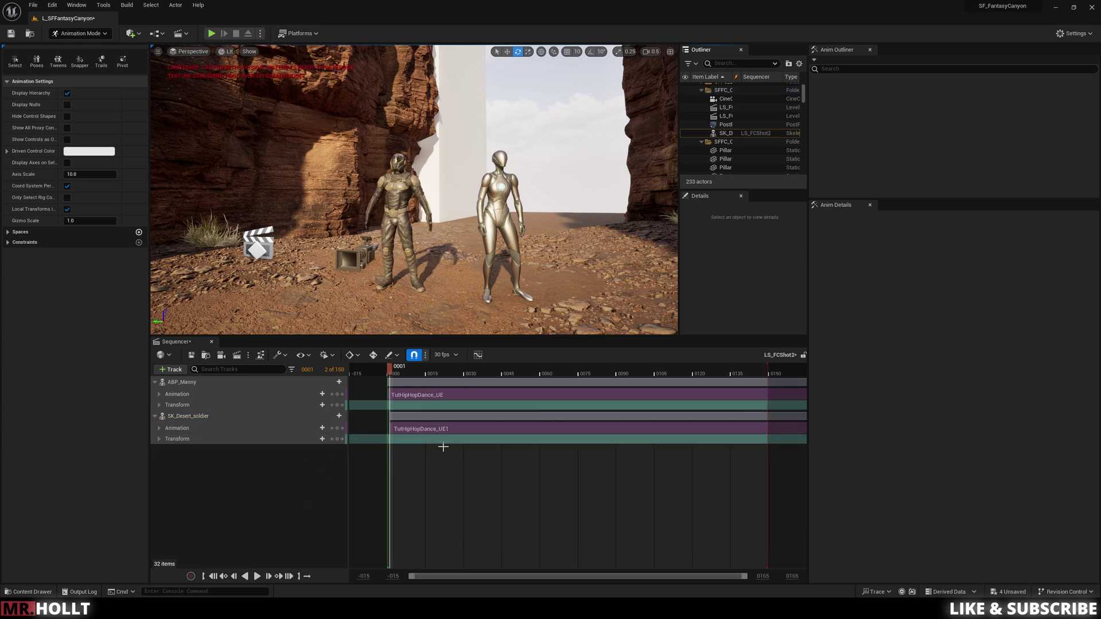
left_click(395, 379)
key("space")
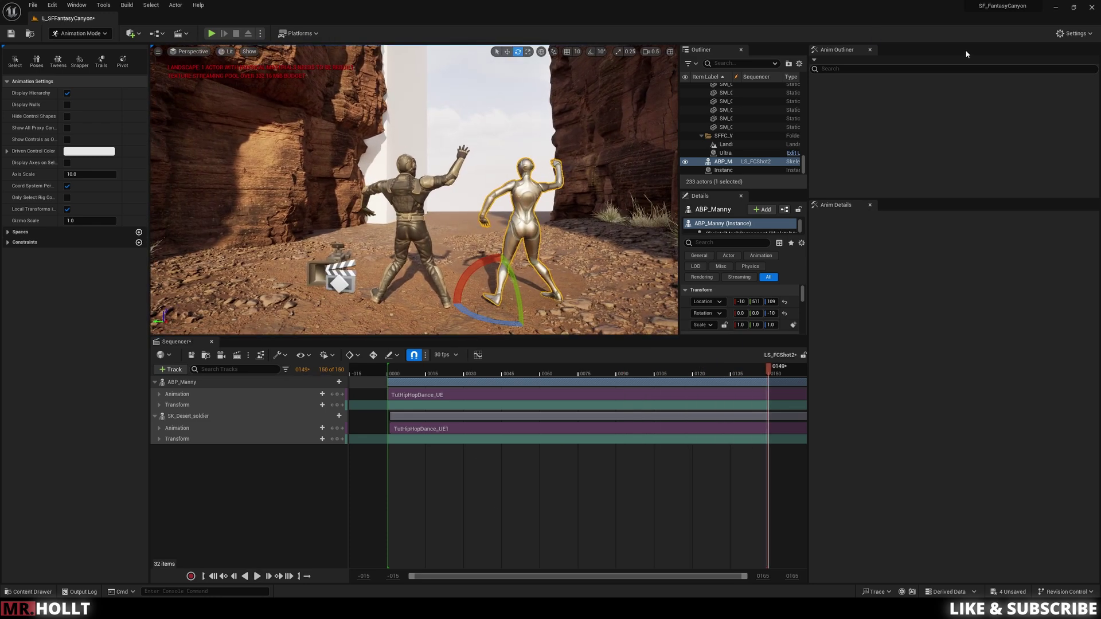
left_click(869, 51)
left_click(870, 50)
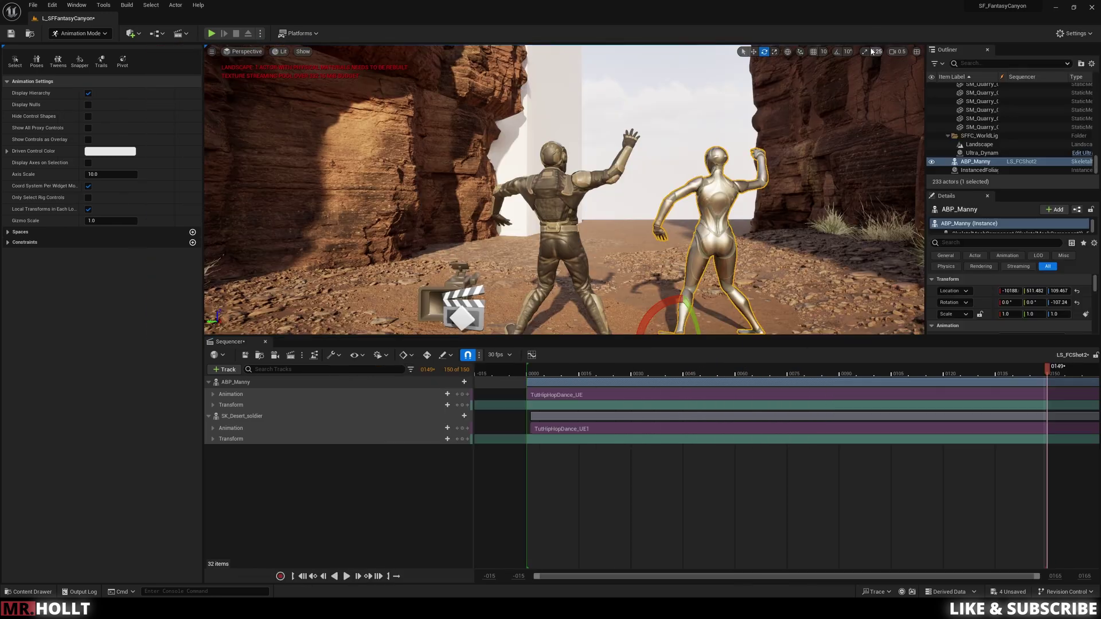